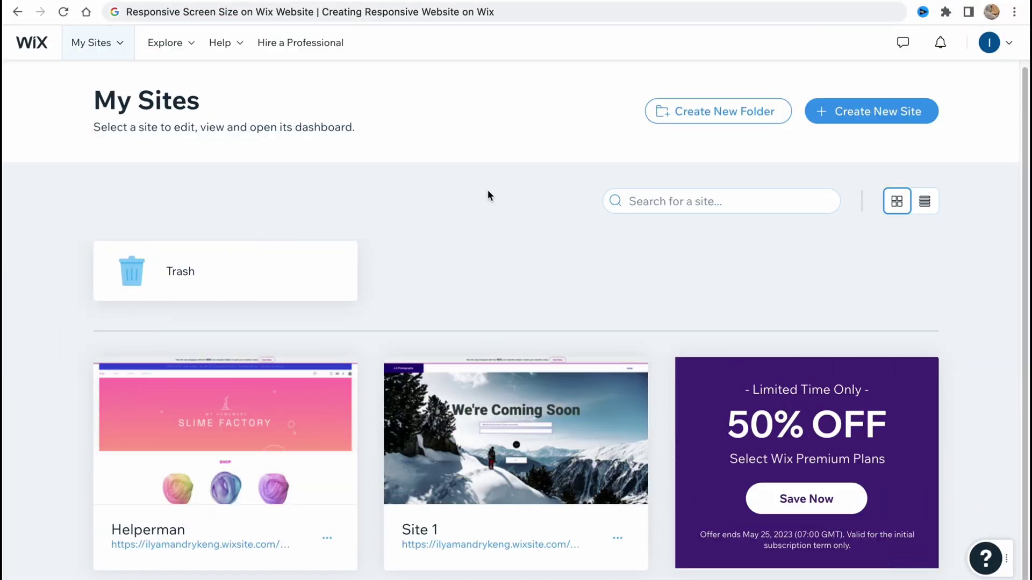
# Move Site 1 to the trash from My Sites and confirm the dialog
pyautogui.scroll(-1, 488, 195)
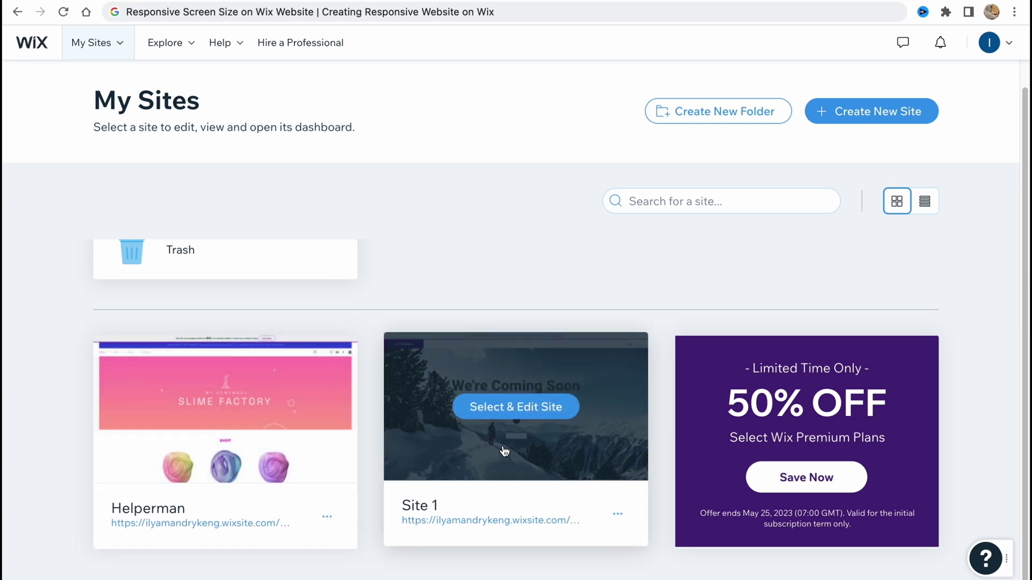
pyautogui.click(619, 516)
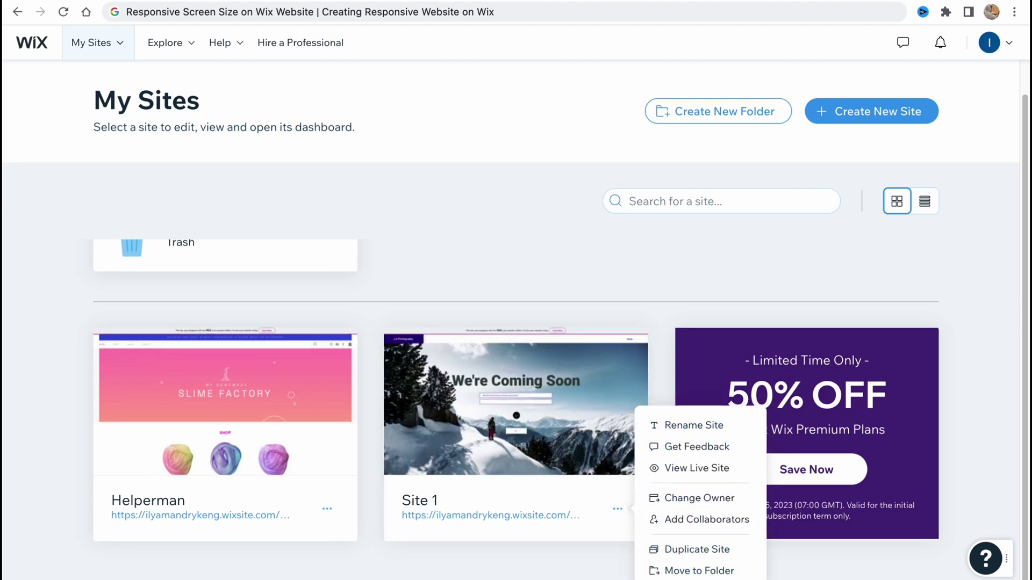
pyautogui.click(694, 577)
pyautogui.click(656, 396)
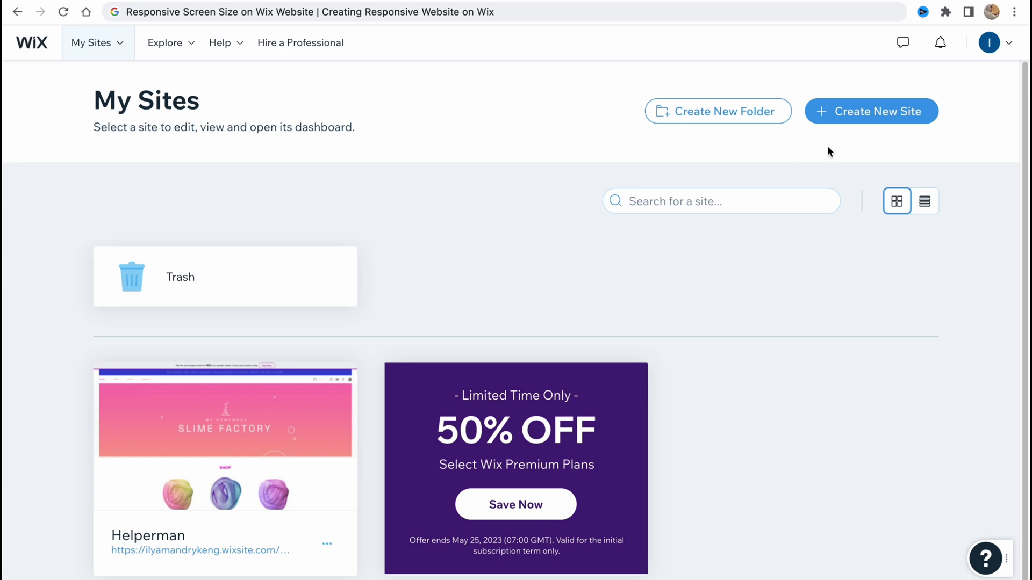
# Create a new site, skip naming it, and land on the Start designing your site page
pyautogui.click(853, 115)
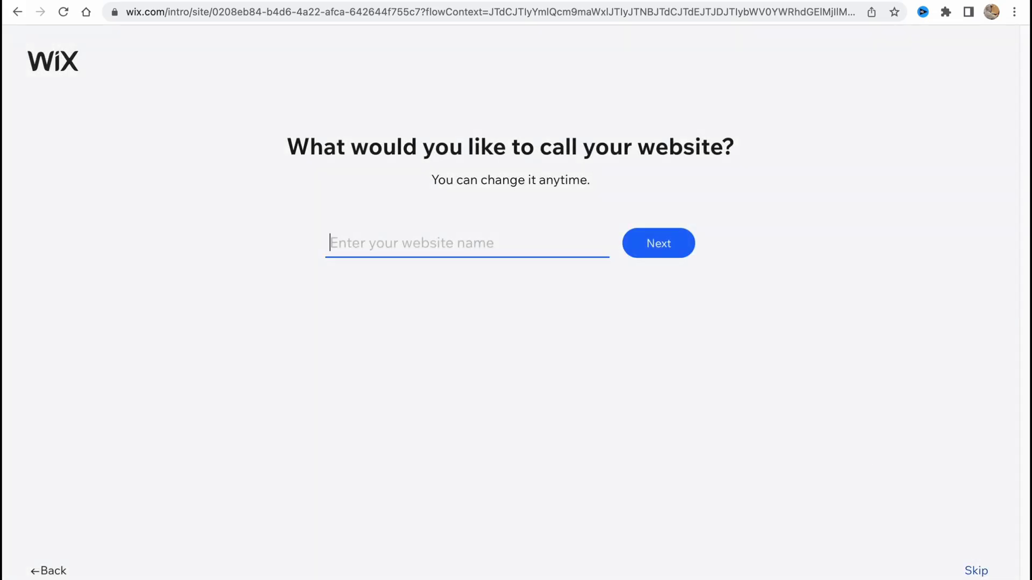
pyautogui.click(977, 573)
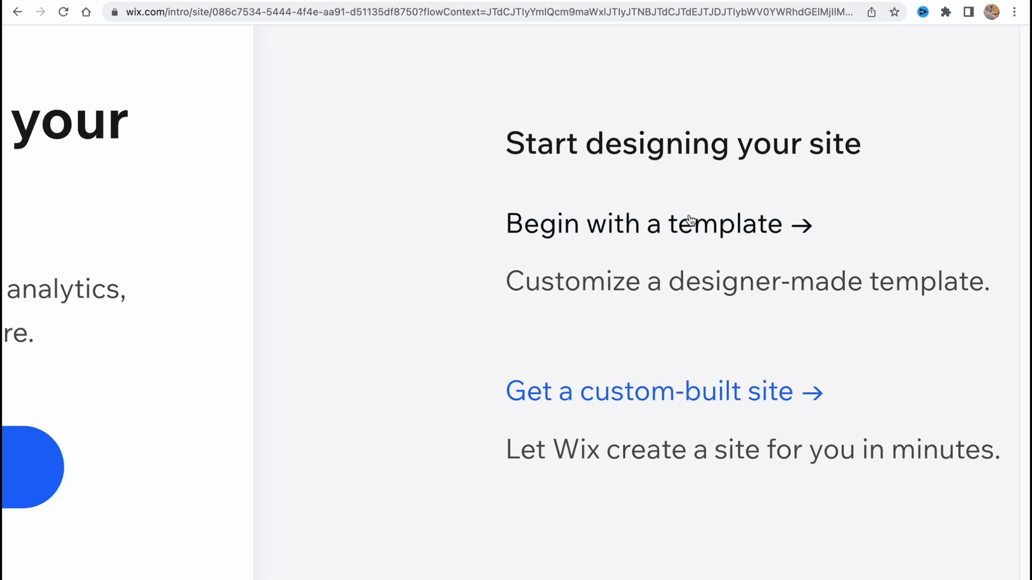
pyautogui.moveTo(604, 260); pyautogui.dragTo(766, 280)
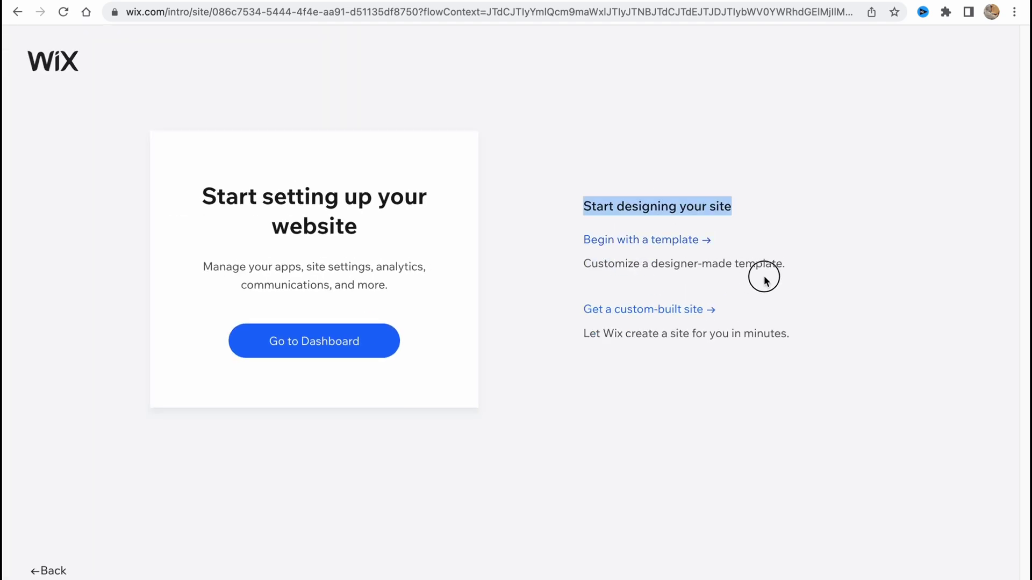
pyautogui.click(811, 263)
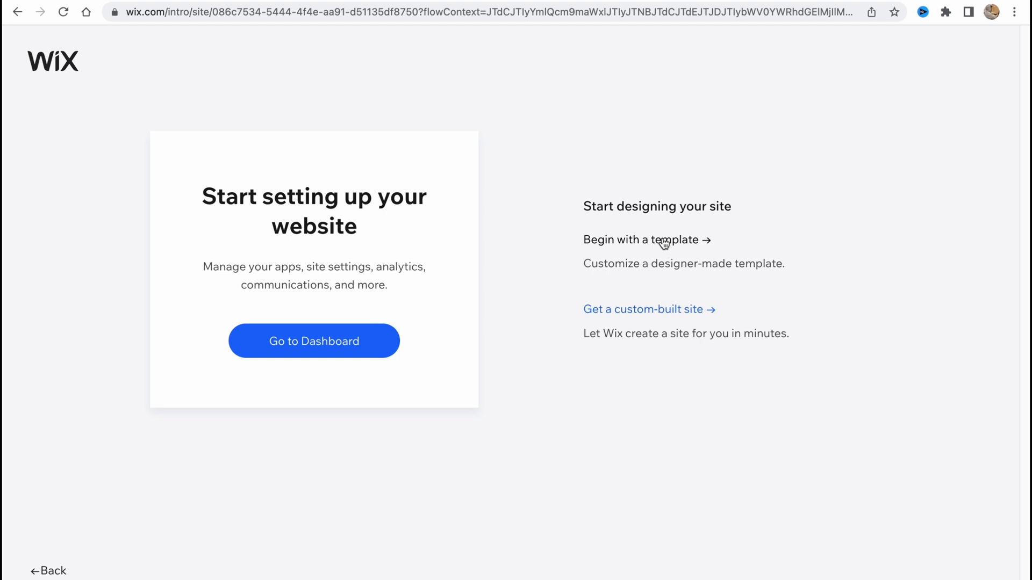
# Choose Begin with a template and browse the template gallery
pyautogui.click(662, 241)
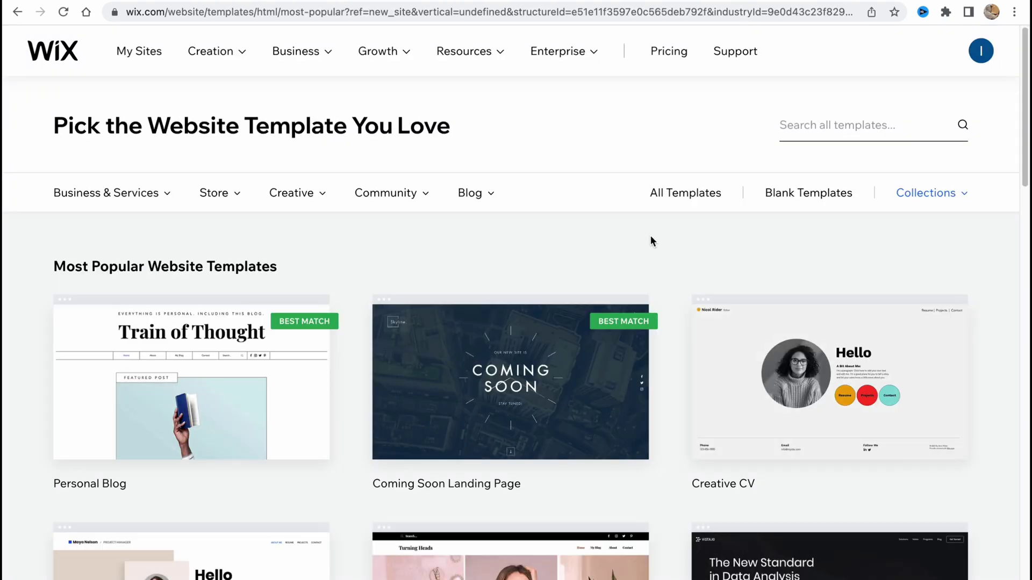
pyautogui.scroll(-5, 592, 230)
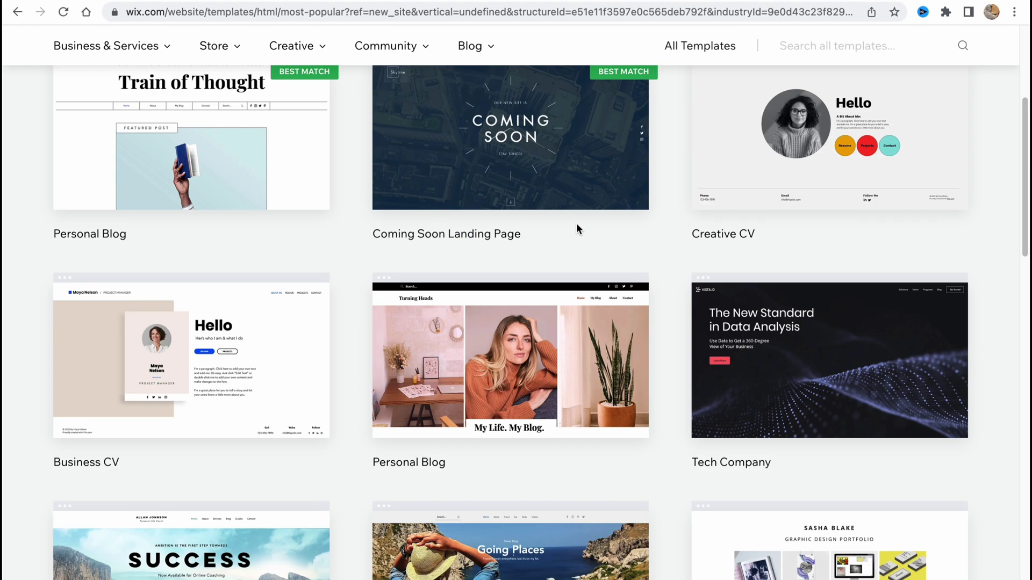
pyautogui.scroll(-3, 577, 229)
pyautogui.scroll(-6, 583, 226)
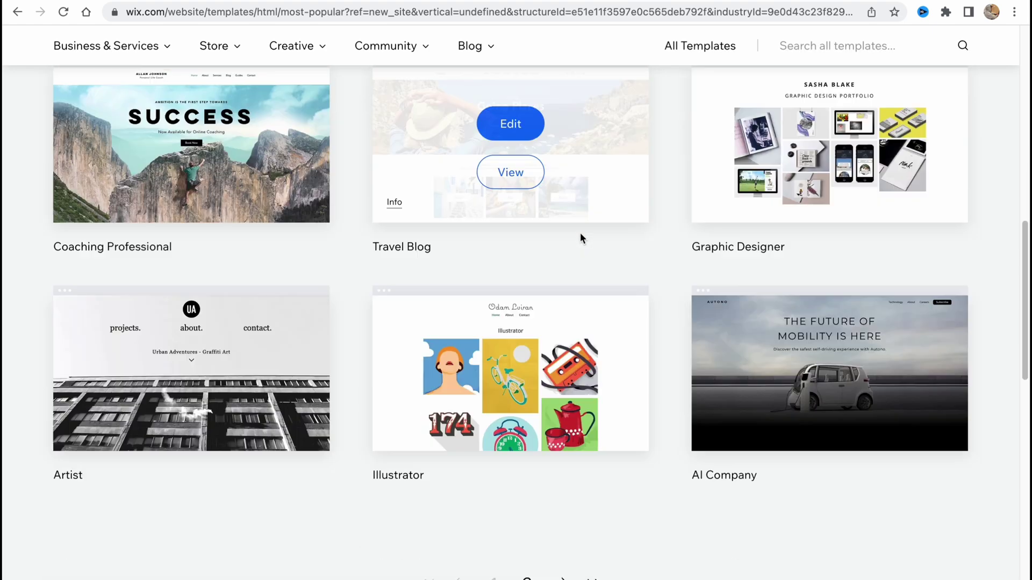
pyautogui.scroll(-8, 580, 231)
pyautogui.scroll(15, 573, 223)
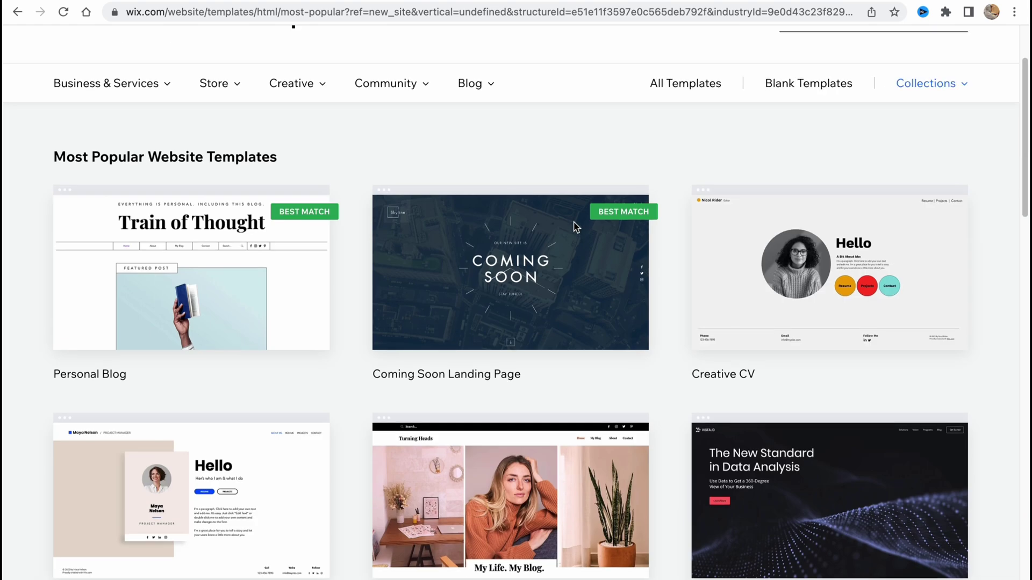
pyautogui.scroll(2, 573, 221)
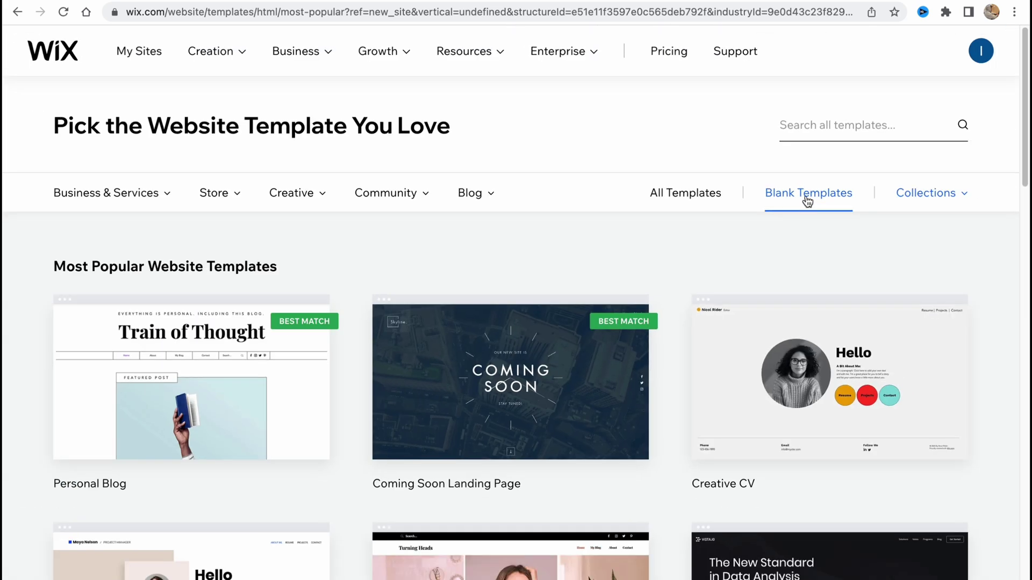
# Filter to Blank Templates and look through the layouts down to Showcase Portfolio
pyautogui.click(804, 198)
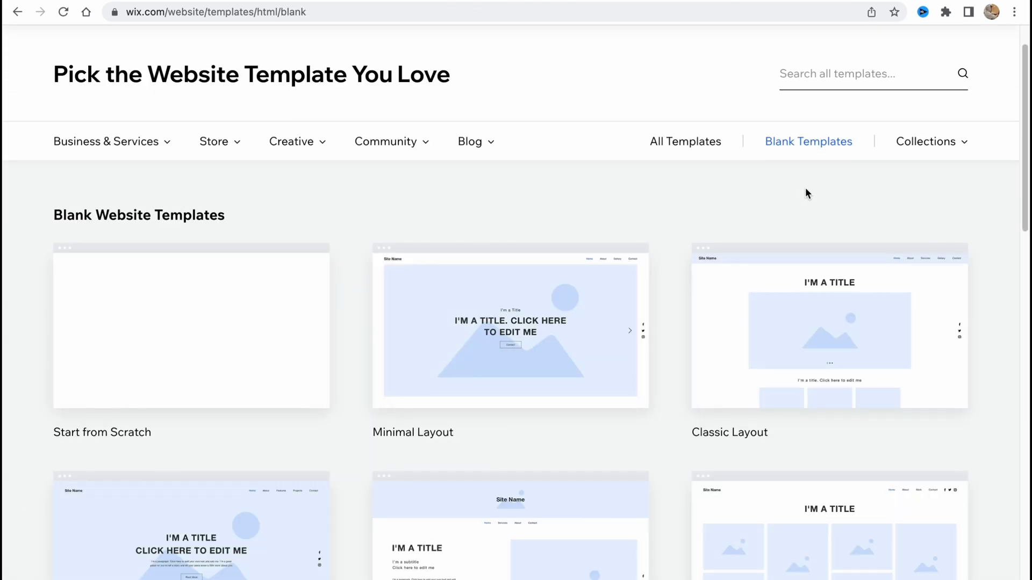
pyautogui.scroll(-3, 505, 193)
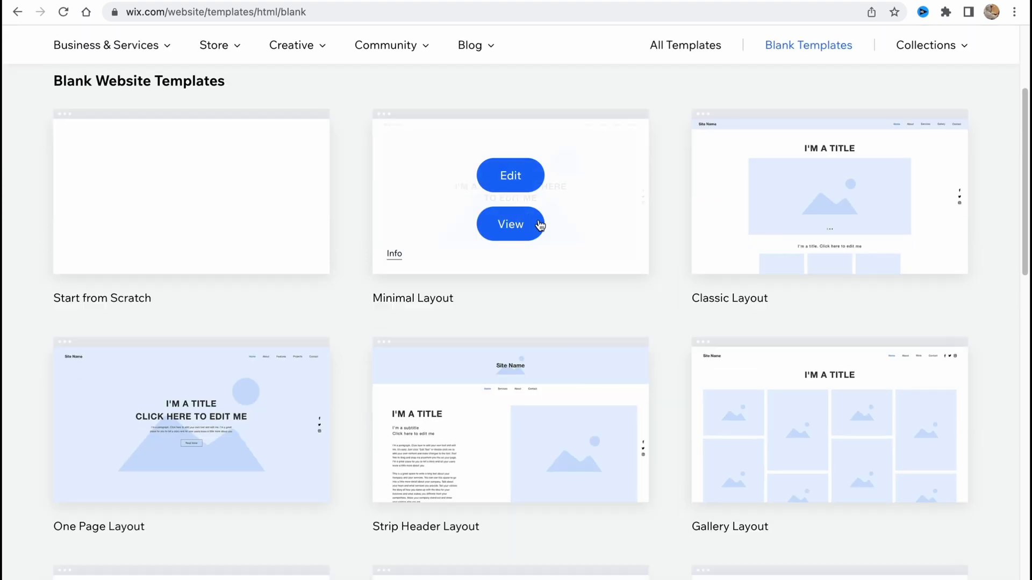
pyautogui.scroll(-2, 525, 236)
pyautogui.scroll(-3, 529, 250)
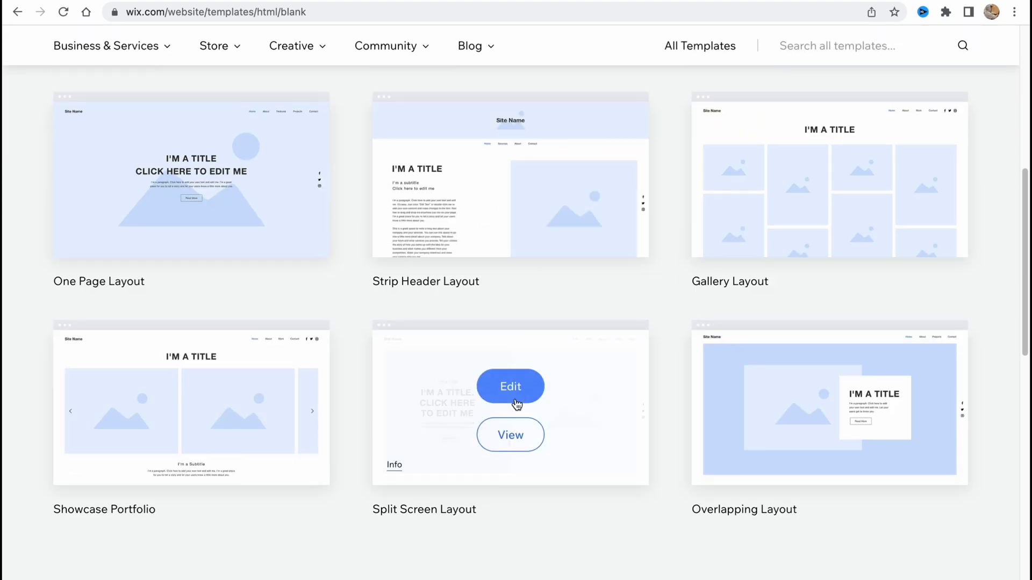
pyautogui.scroll(-5, 519, 392)
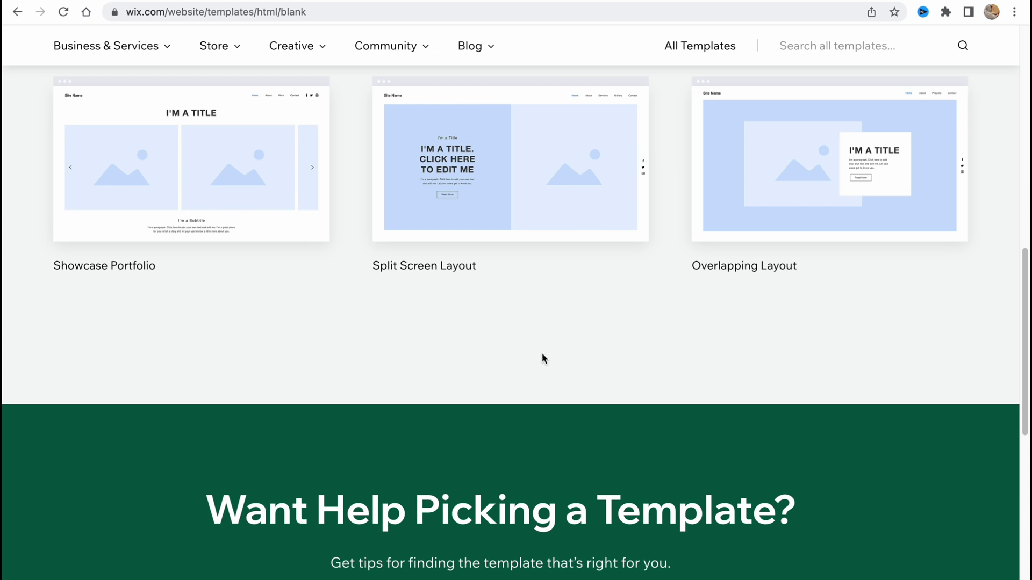
pyautogui.scroll(10, 540, 353)
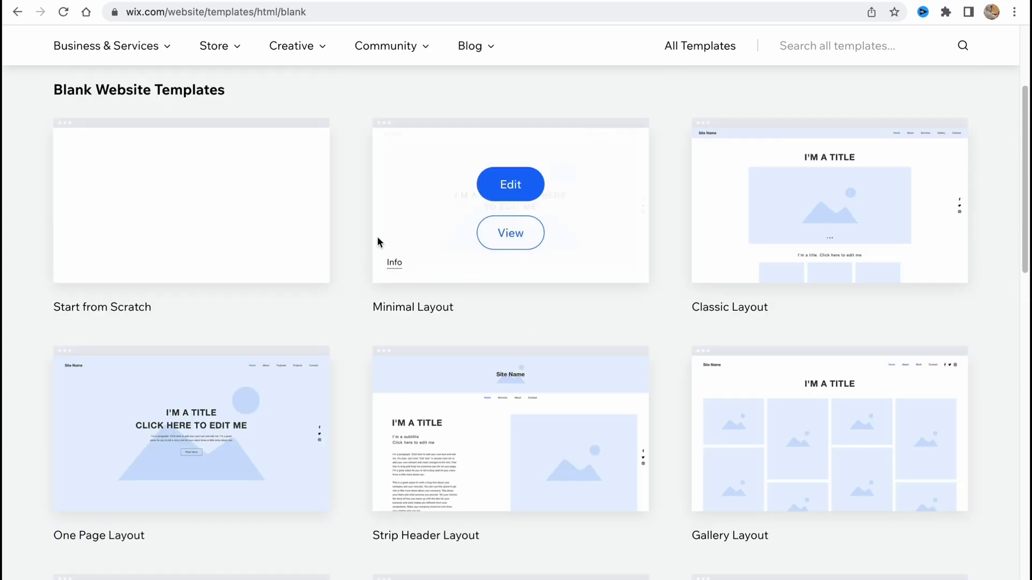
pyautogui.moveTo(156, 225)
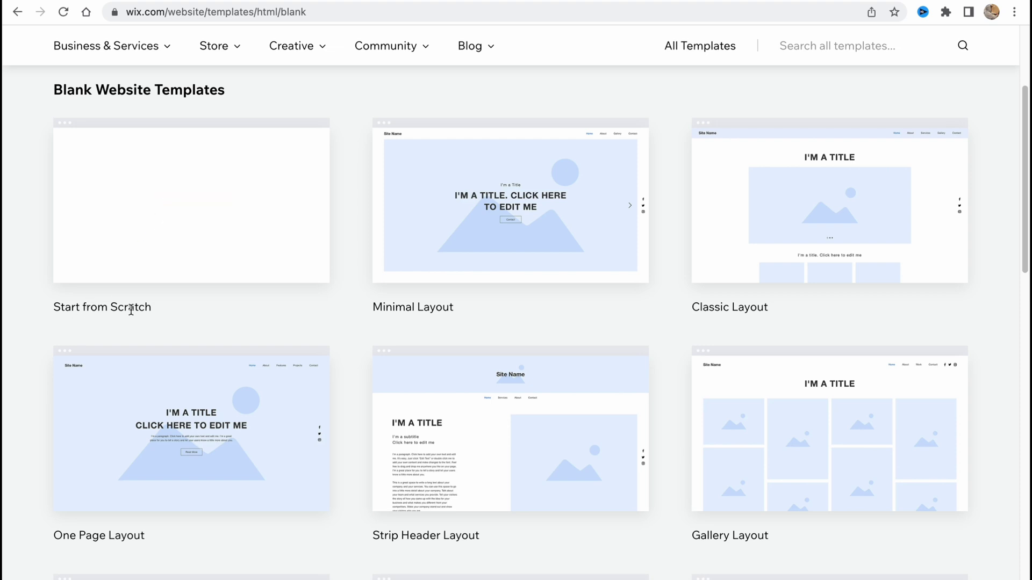
pyautogui.moveTo(492, 275)
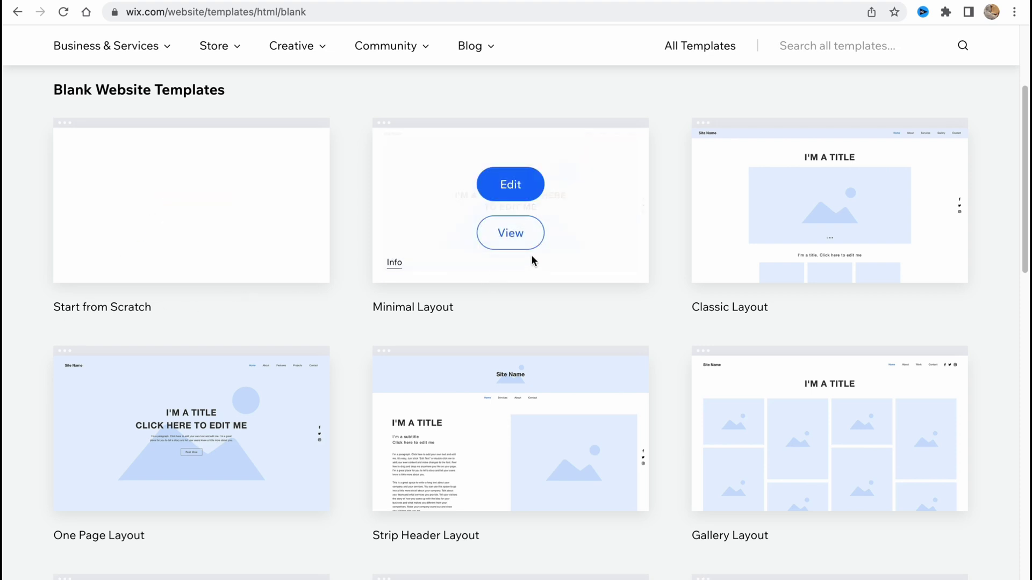
pyautogui.scroll(-3, 612, 299)
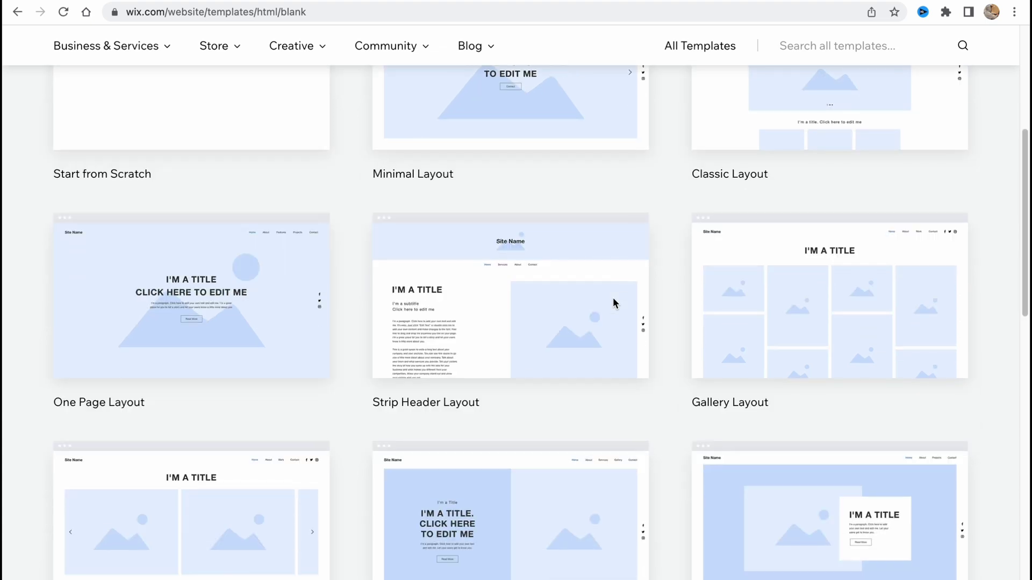
pyautogui.moveTo(612, 302)
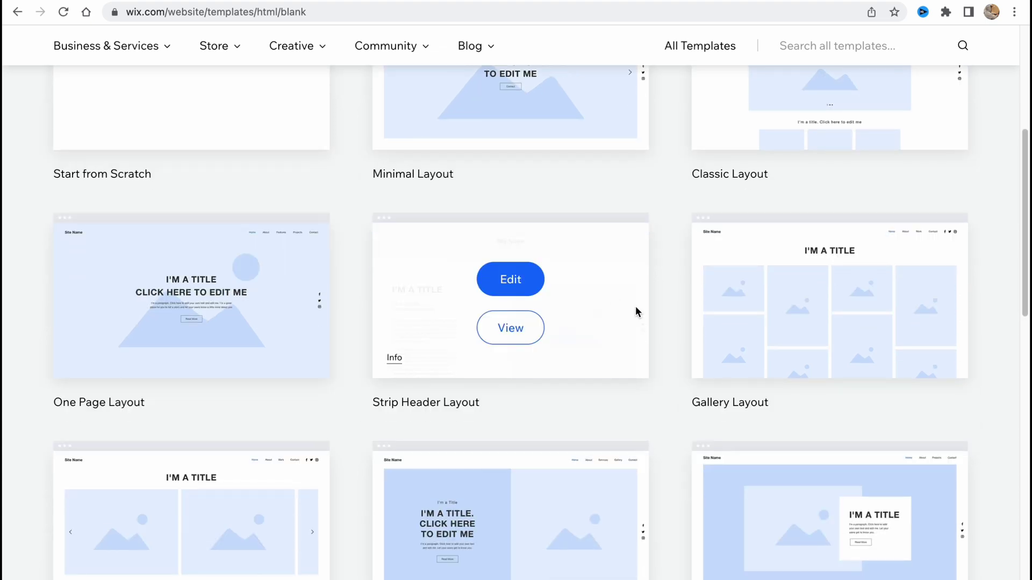
pyautogui.scroll(-3, 635, 308)
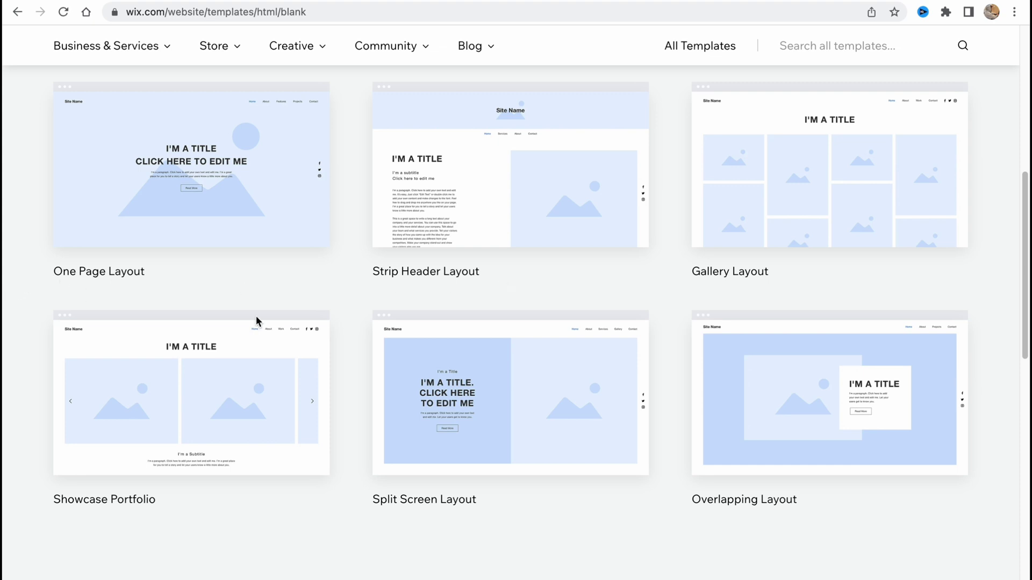
pyautogui.moveTo(285, 327)
pyautogui.scroll(-3, 303, 284)
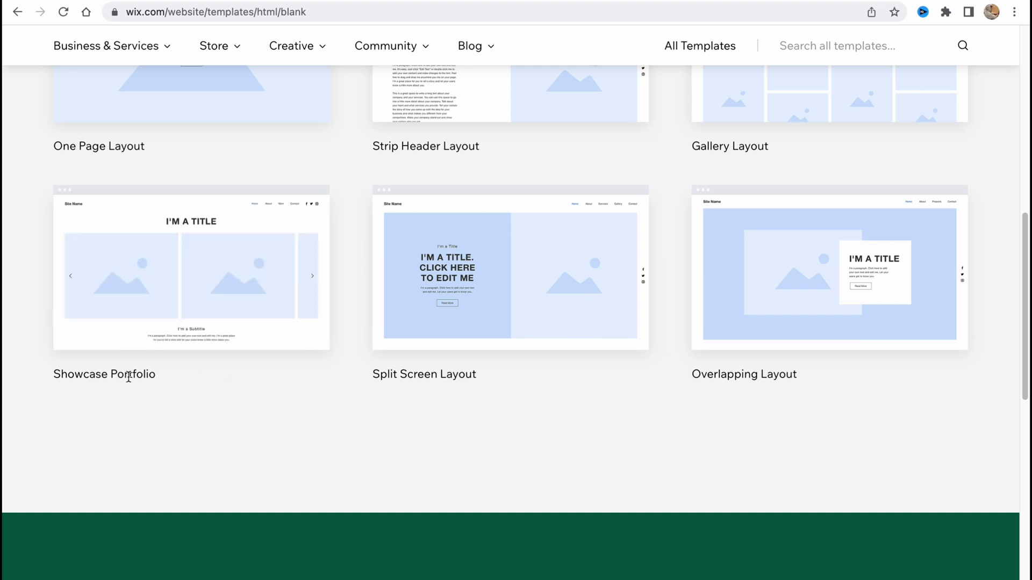
pyautogui.moveTo(107, 376); pyautogui.dragTo(182, 383)
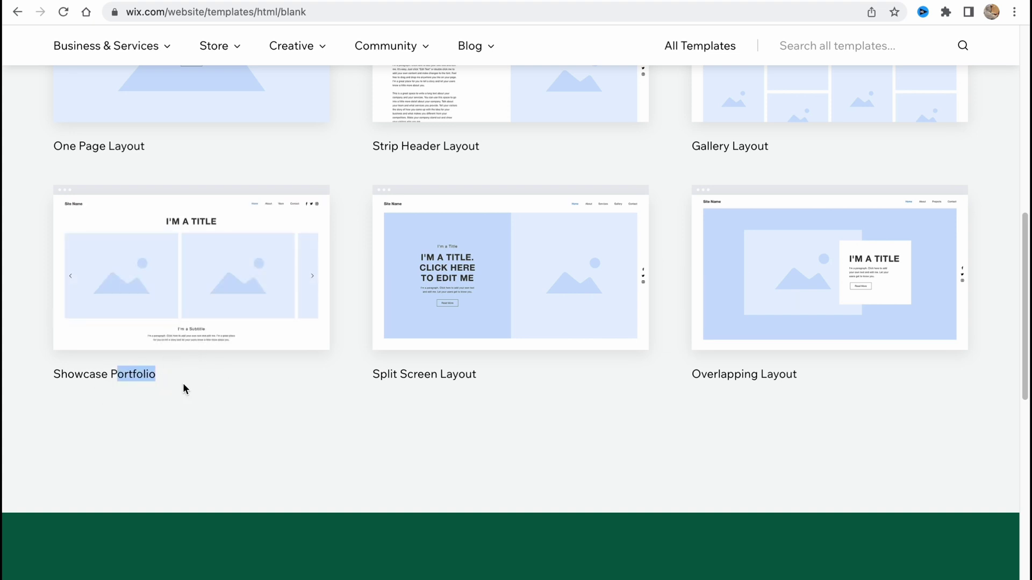
# Preview Showcase Portfolio, toggling between desktop and mobile layouts and scrolling the phone view
pyautogui.click(202, 315)
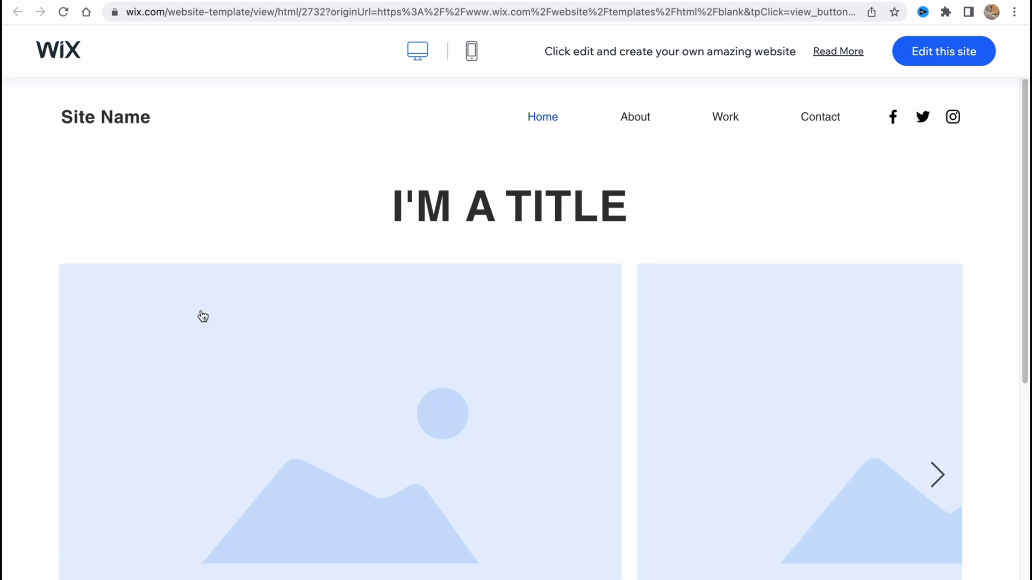
pyautogui.click(471, 53)
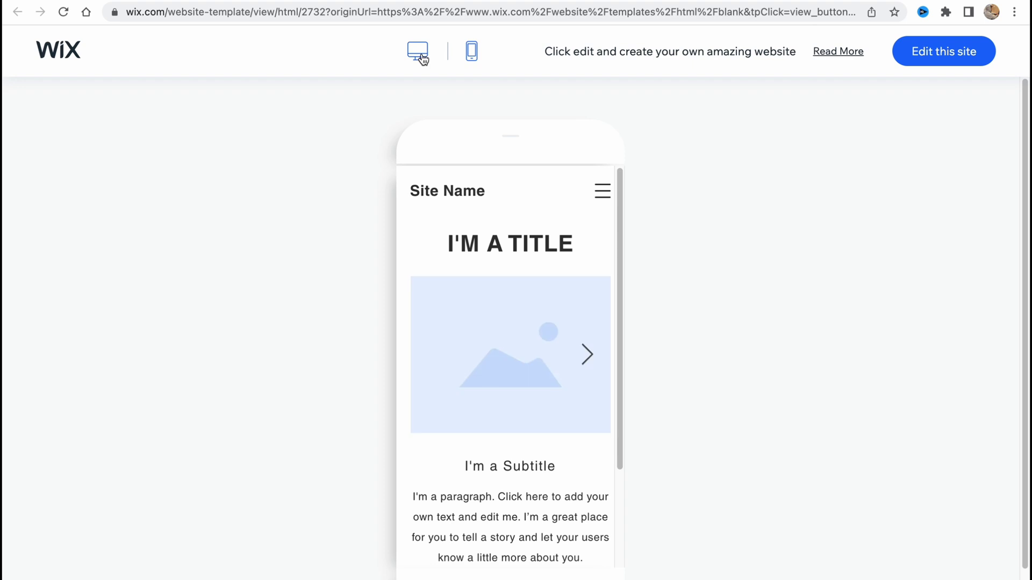
pyautogui.click(422, 57)
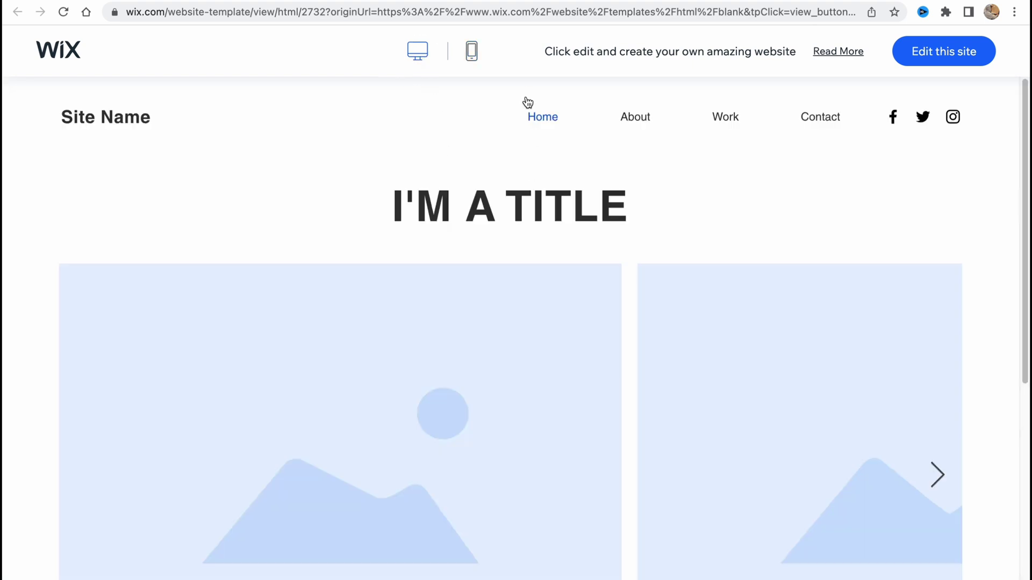
pyautogui.click(471, 61)
pyautogui.scroll(-4, 554, 349)
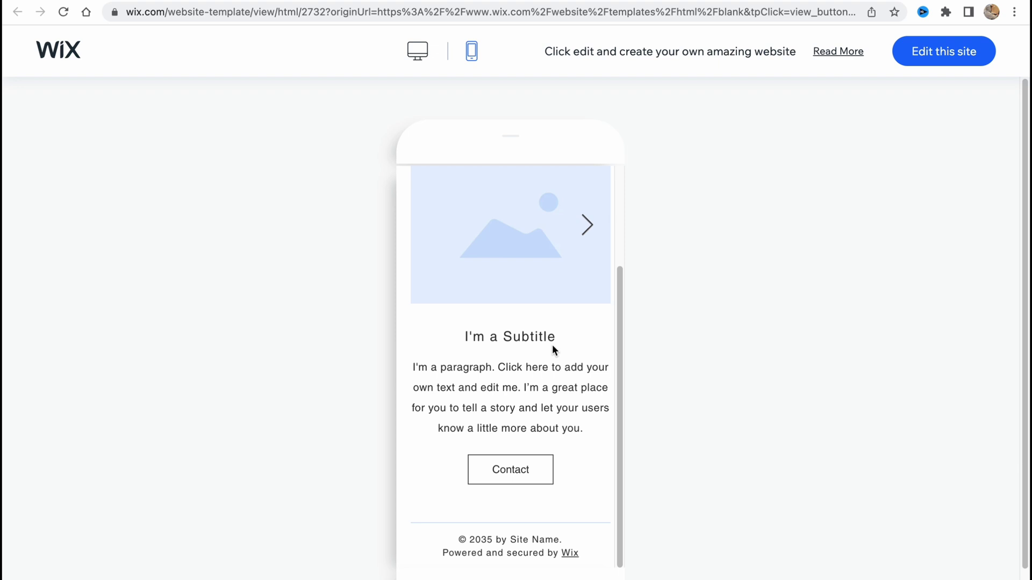
pyautogui.scroll(3, 552, 347)
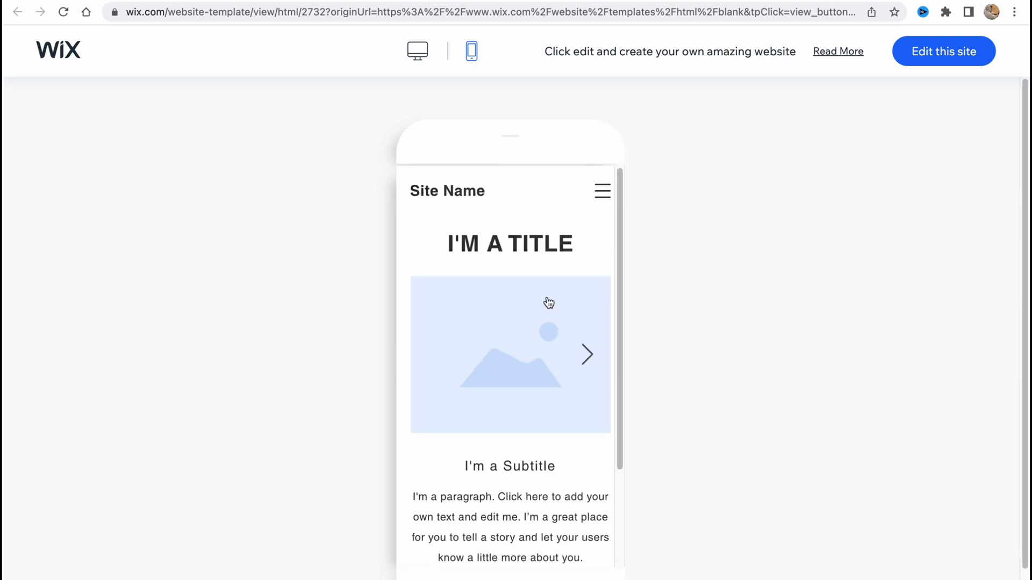
pyautogui.click(430, 47)
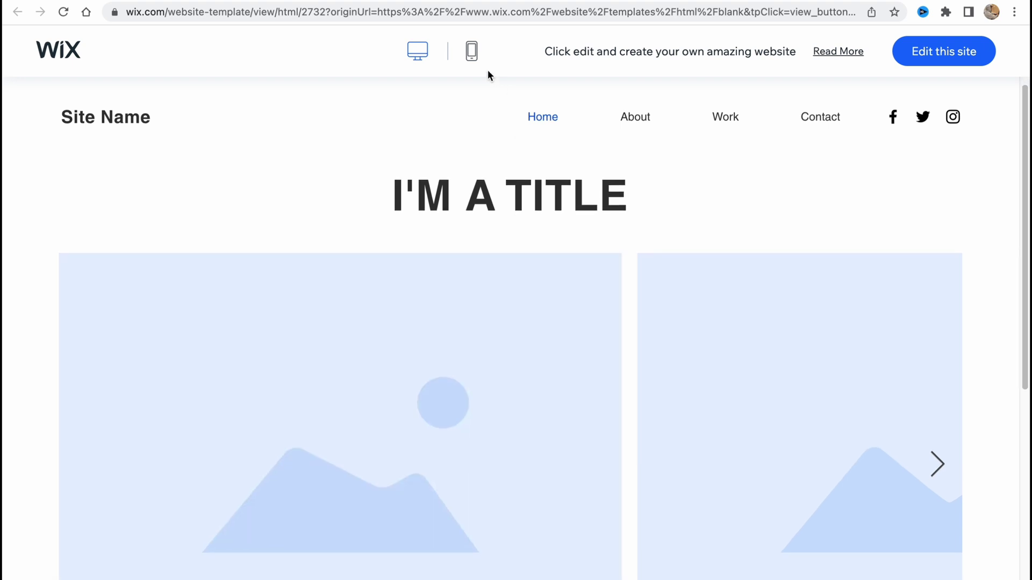
pyautogui.click(472, 51)
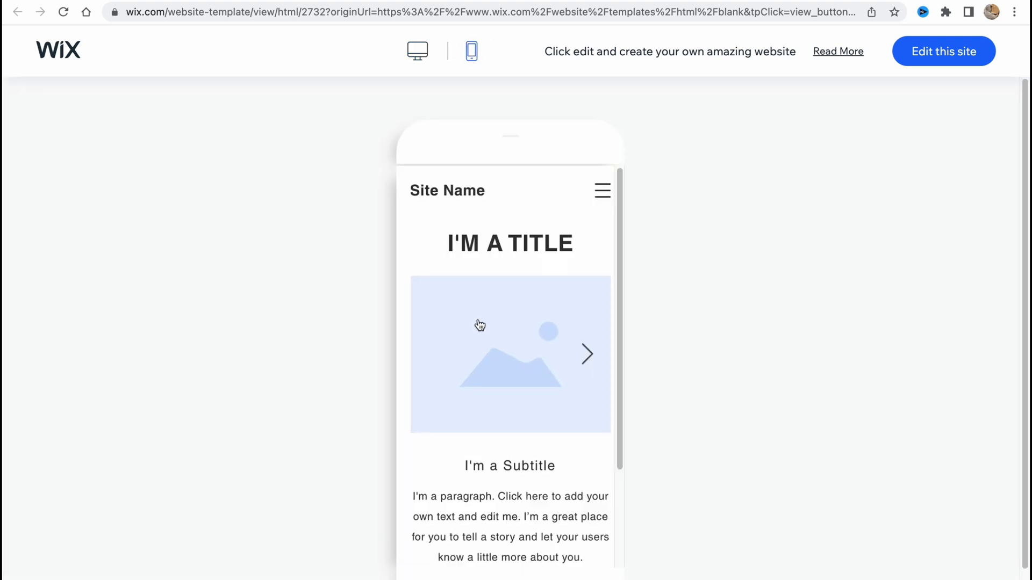
pyautogui.scroll(-1, 480, 325)
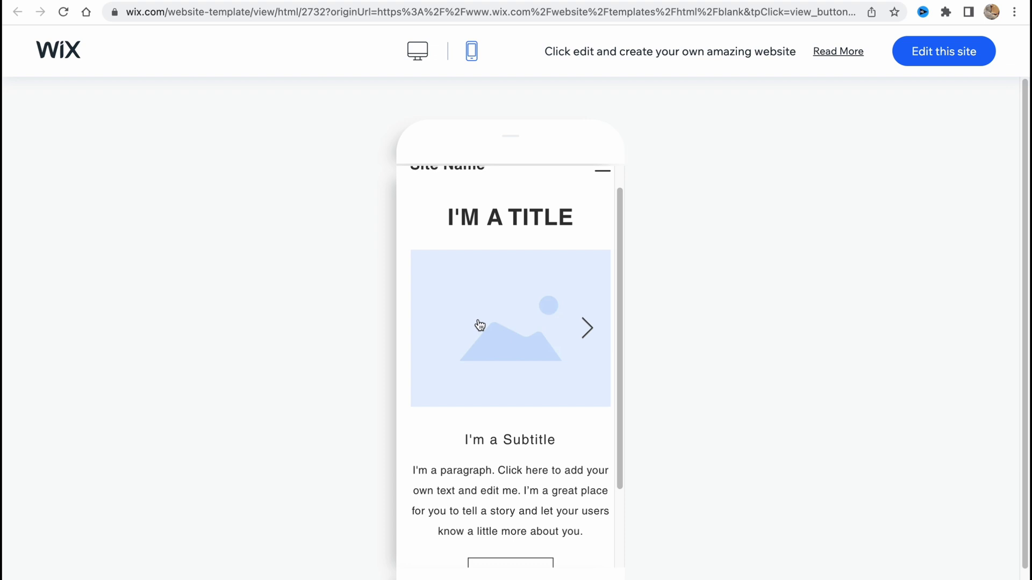
# Go back, switch to All Templates, and scroll to the Tech Company card
pyautogui.hotkey('alt', 'Left')
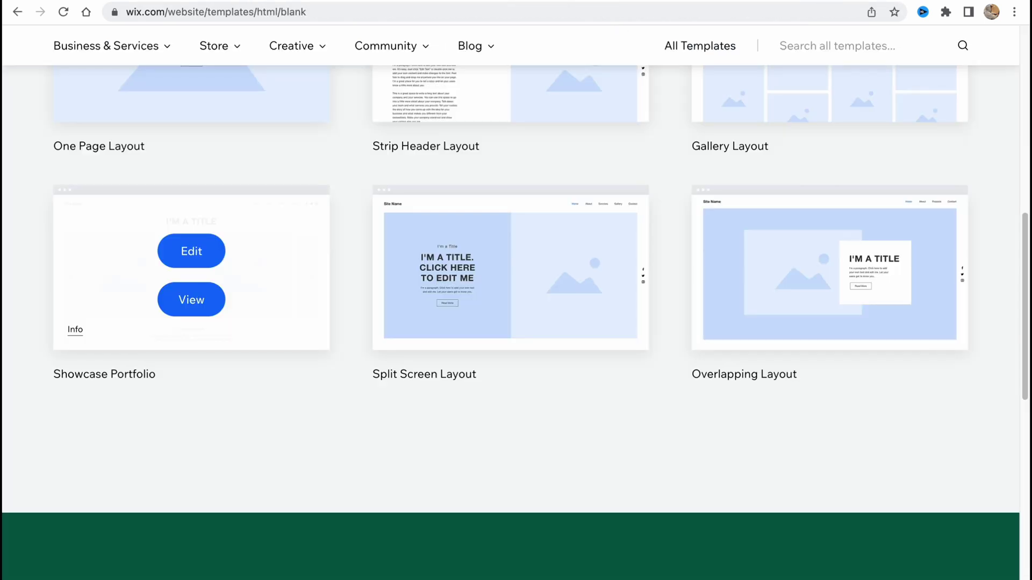
pyautogui.scroll(10, 492, 144)
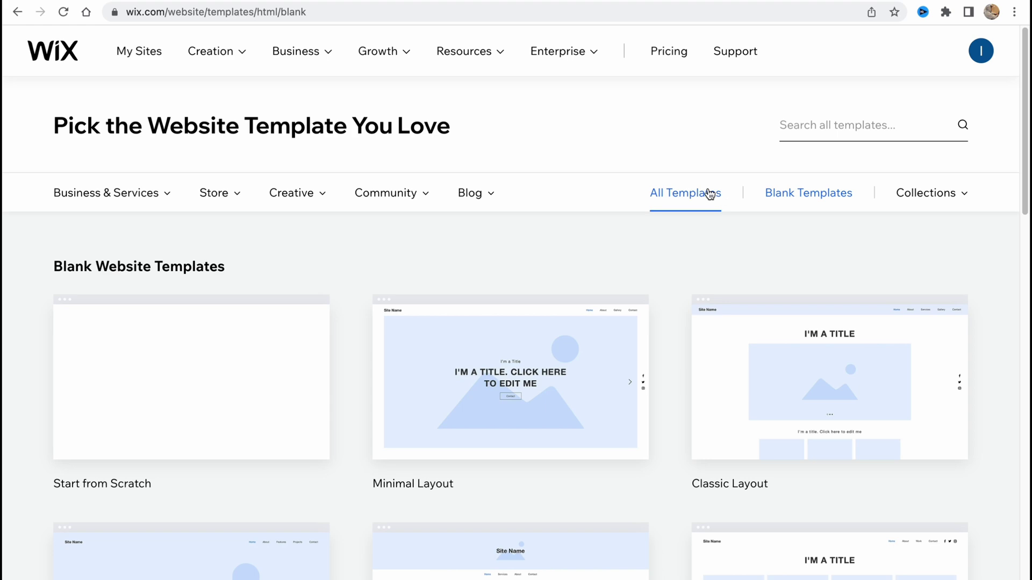
pyautogui.click(715, 193)
pyautogui.scroll(-10, 526, 340)
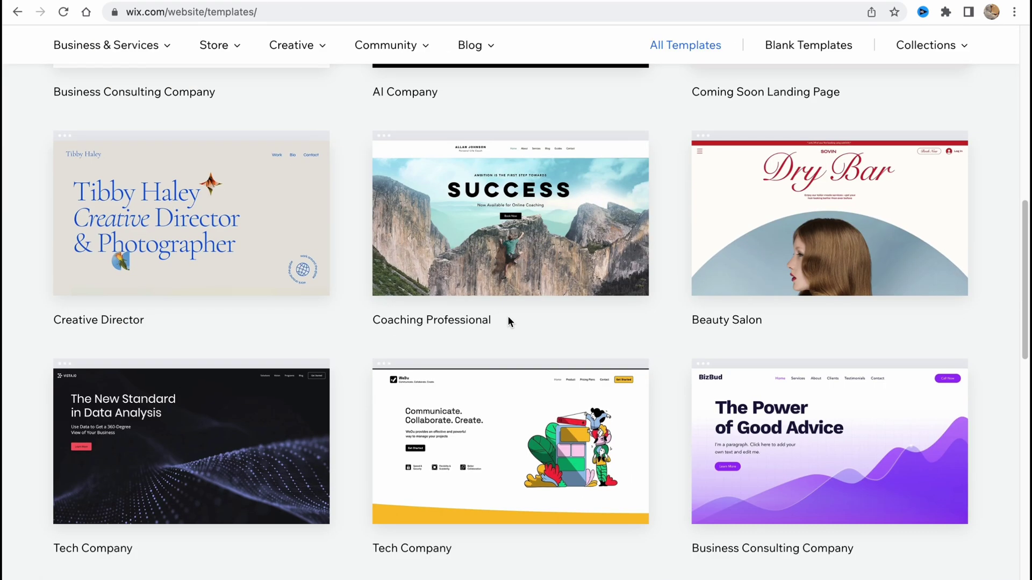
pyautogui.scroll(-7, 511, 320)
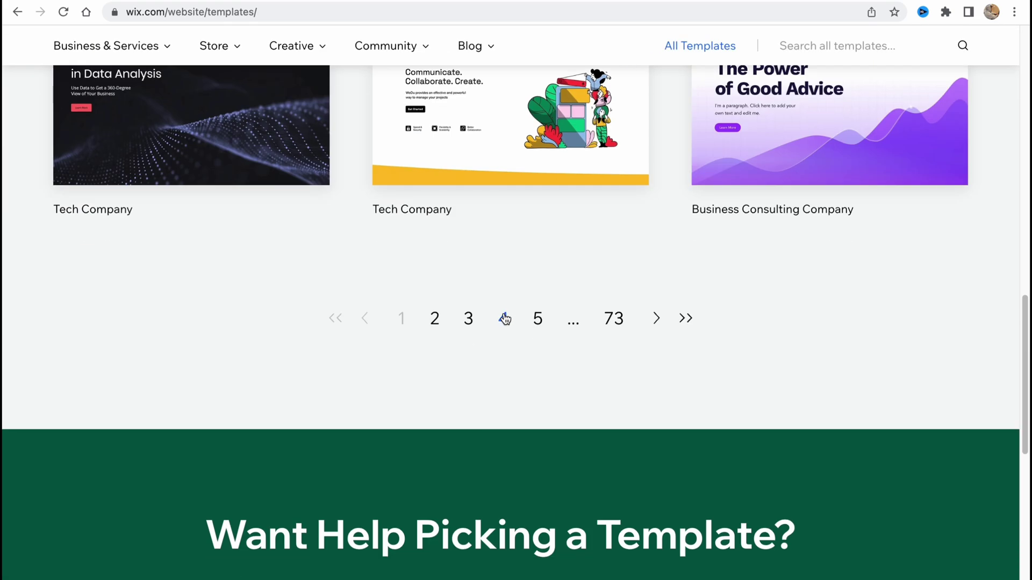
pyautogui.scroll(3, 503, 317)
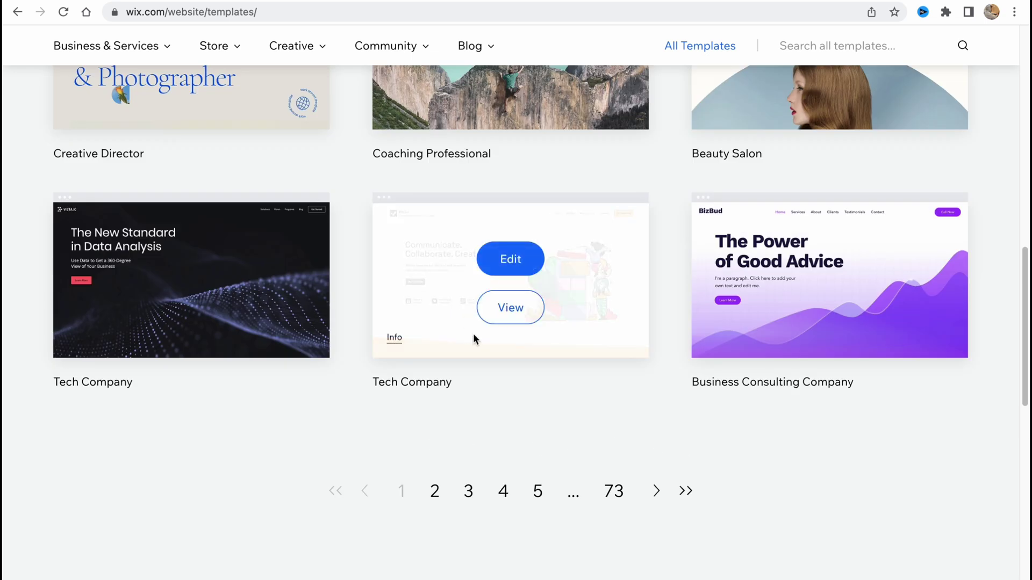
# Preview the WeDu Tech Company template in mobile, desktop, then mobile layout again
pyautogui.click(495, 315)
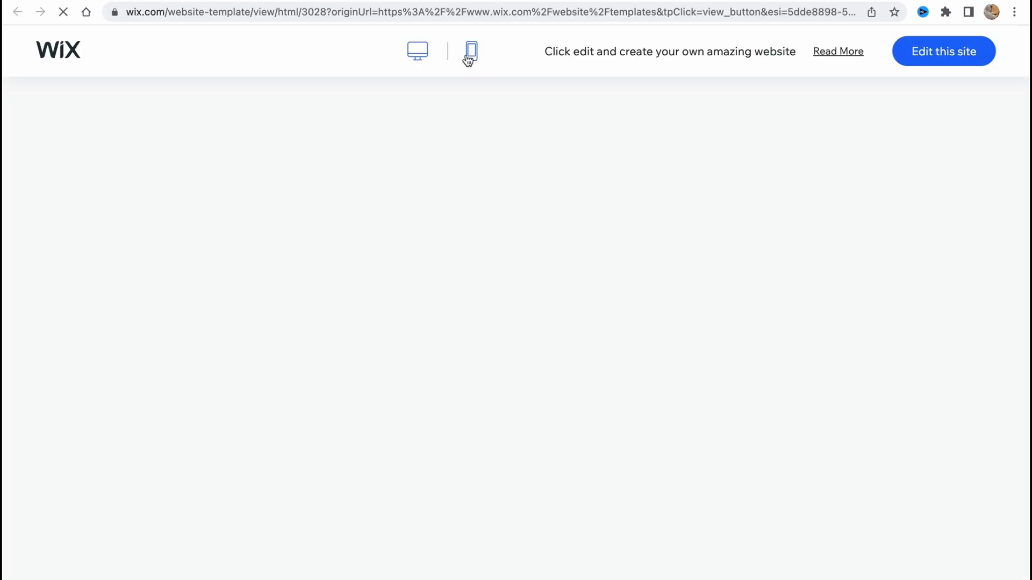
pyautogui.click(471, 53)
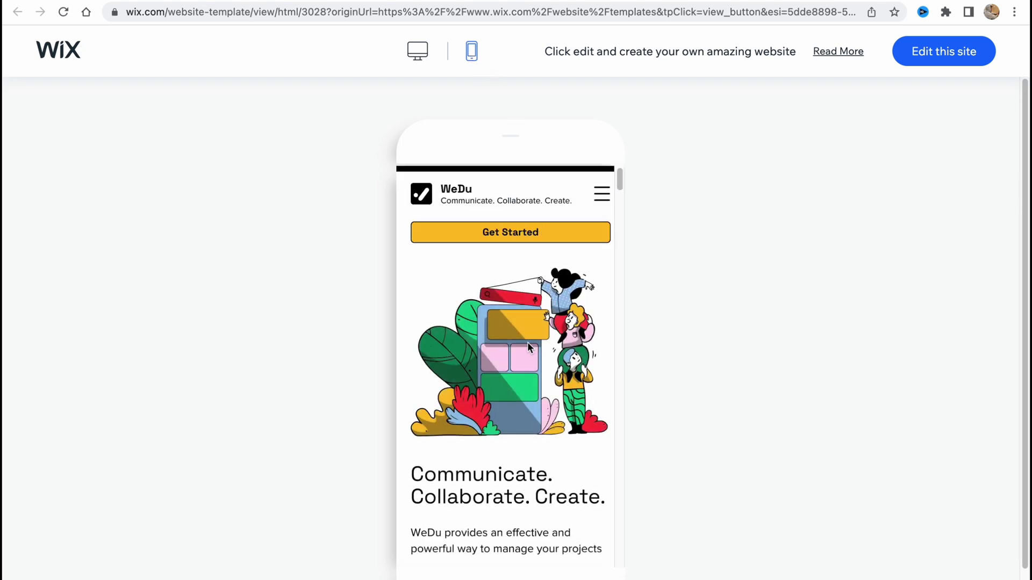
pyautogui.scroll(-1, 527, 343)
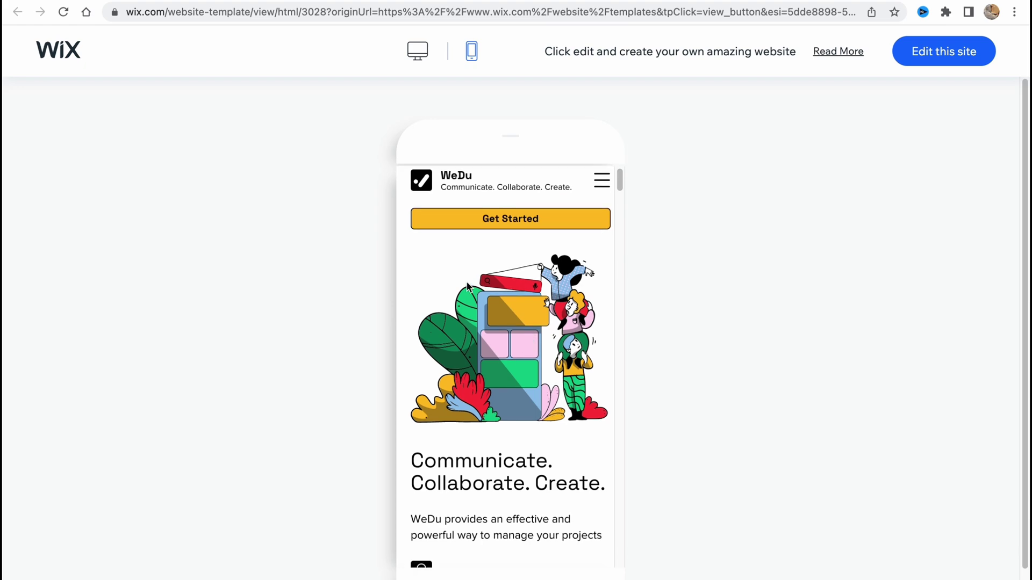
pyautogui.click(418, 52)
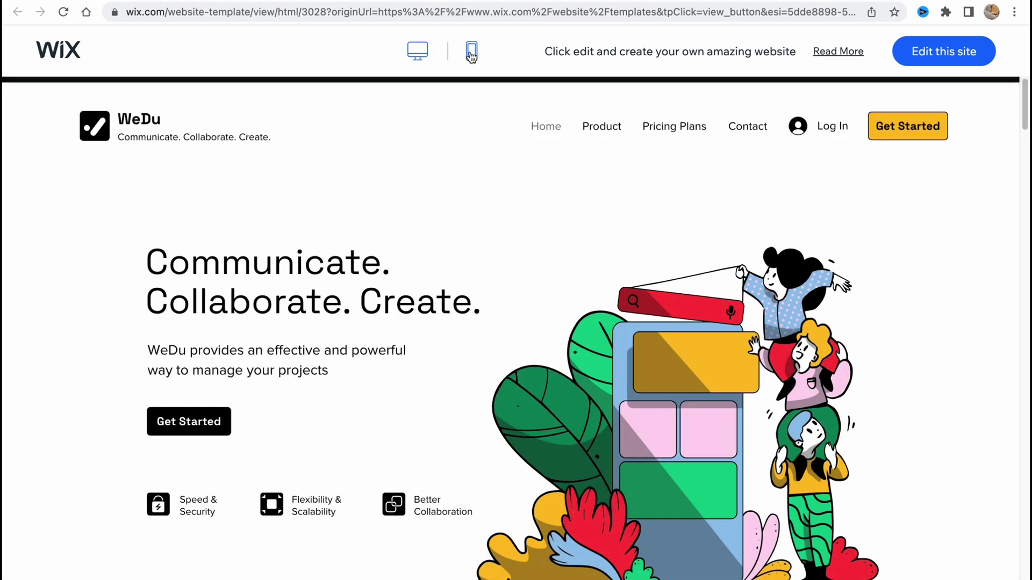
pyautogui.click(471, 54)
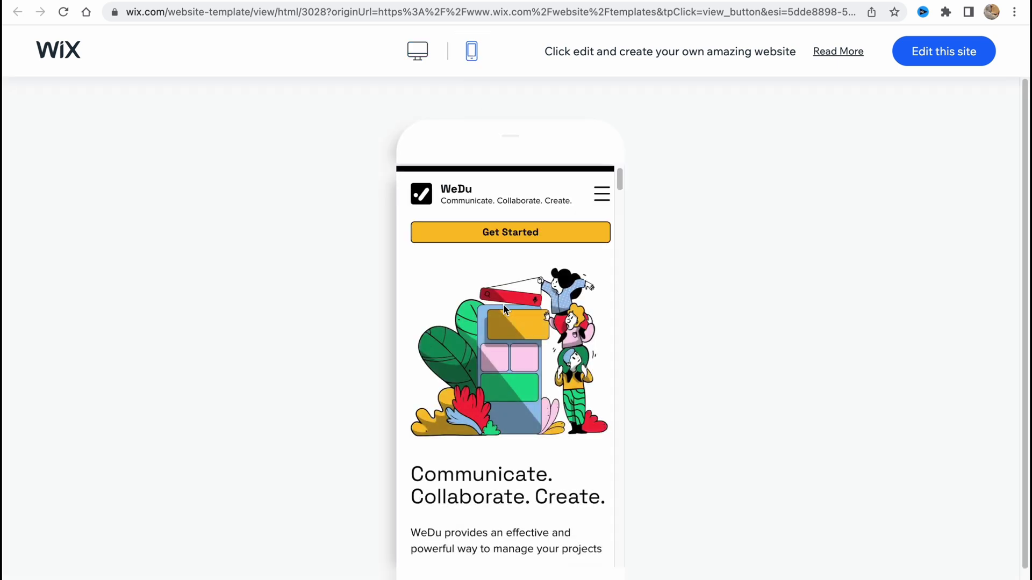
pyautogui.scroll(-4, 498, 353)
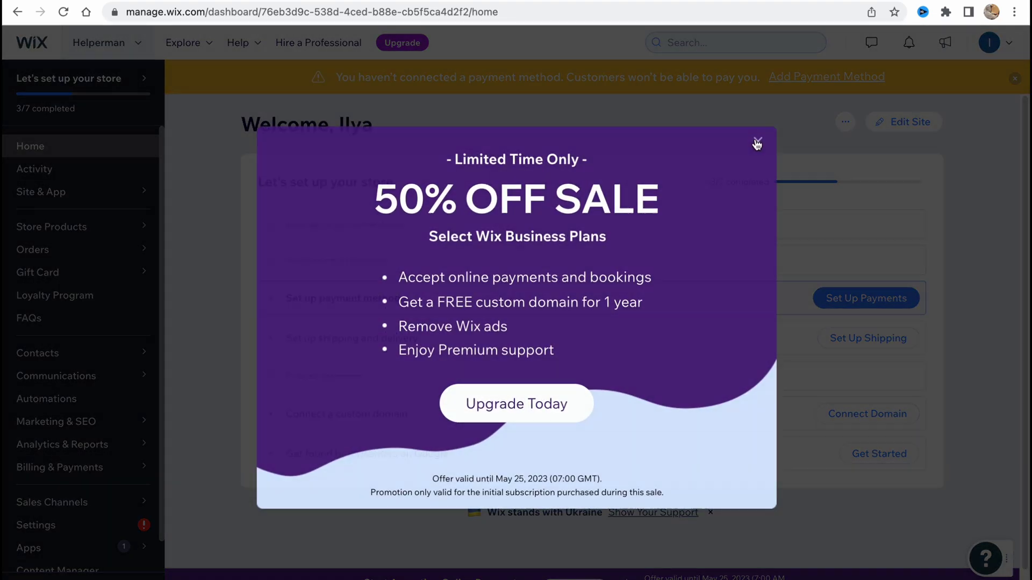
# Close the 50% OFF SALE promotion popup
pyautogui.click(758, 141)
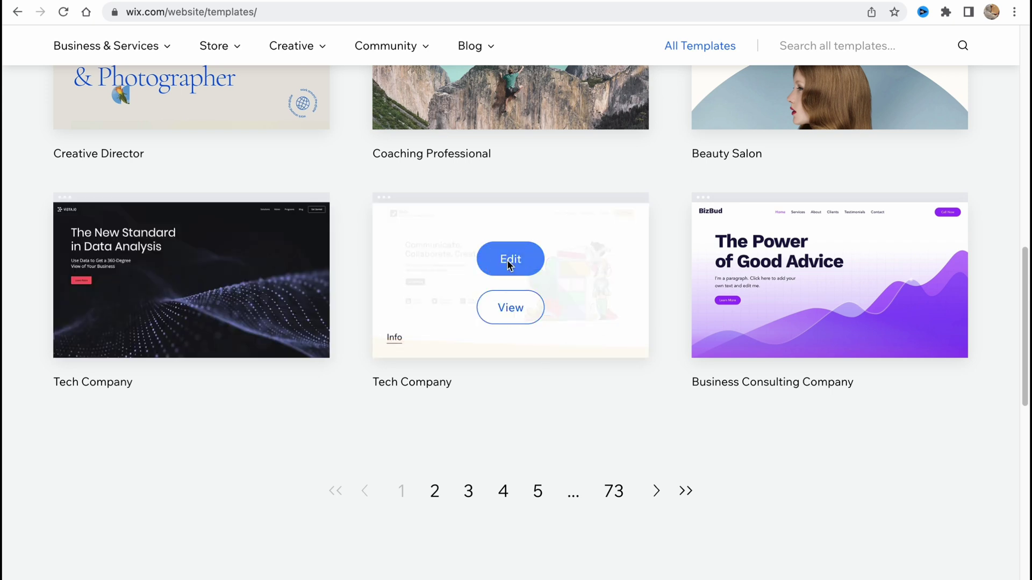
# Open Tech Company in the editor, scroll through its mobile layout, then return to desktop
pyautogui.click(508, 260)
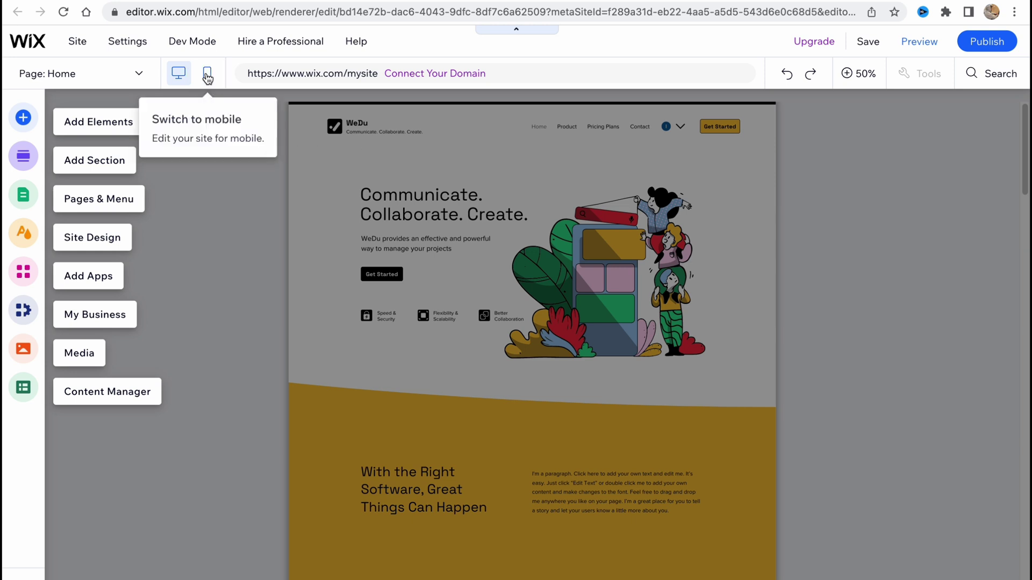
pyautogui.click(208, 78)
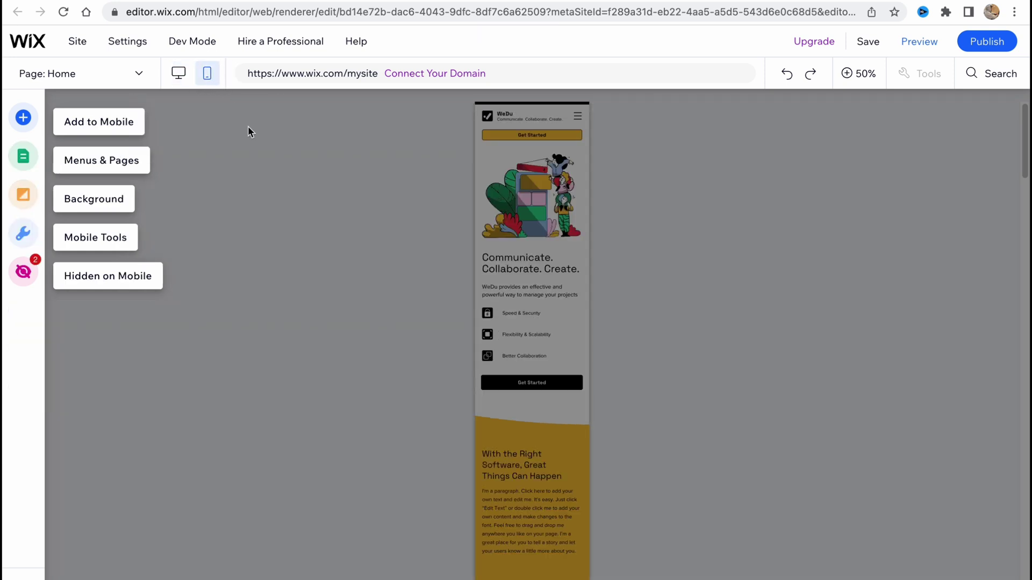
pyautogui.scroll(-3, 541, 290)
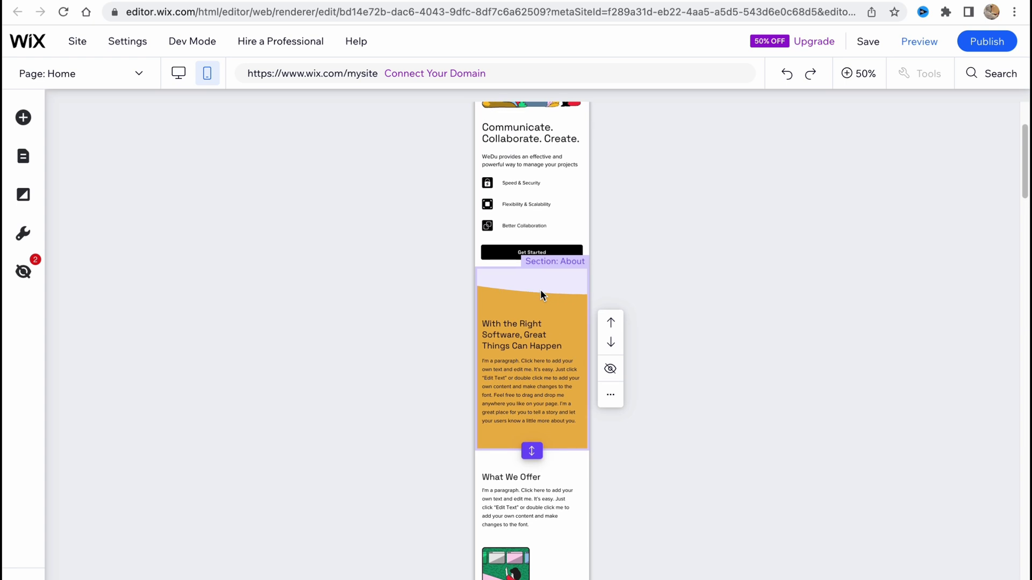
pyautogui.scroll(-3, 540, 295)
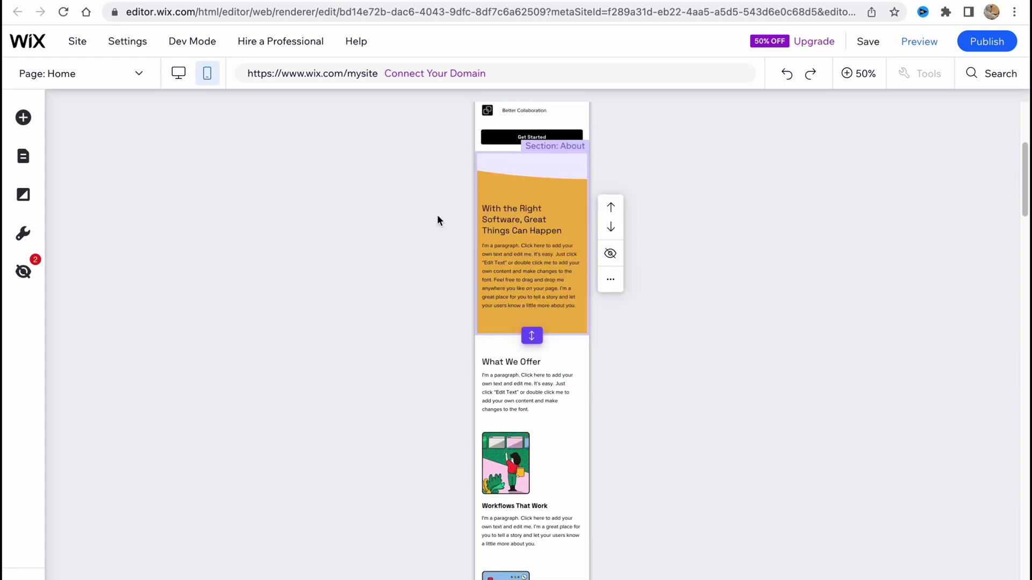
pyautogui.click(177, 76)
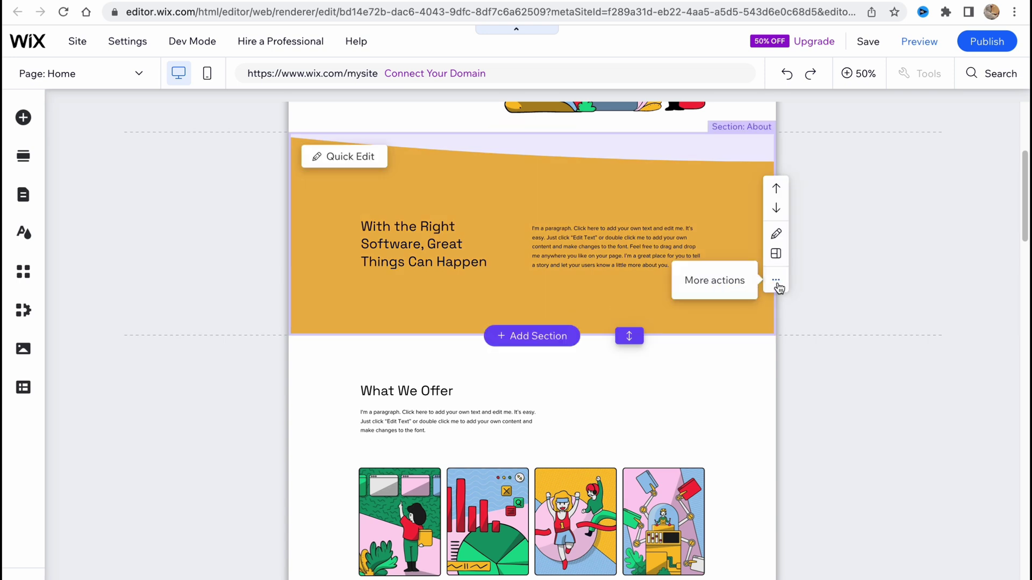
pyautogui.click(775, 280)
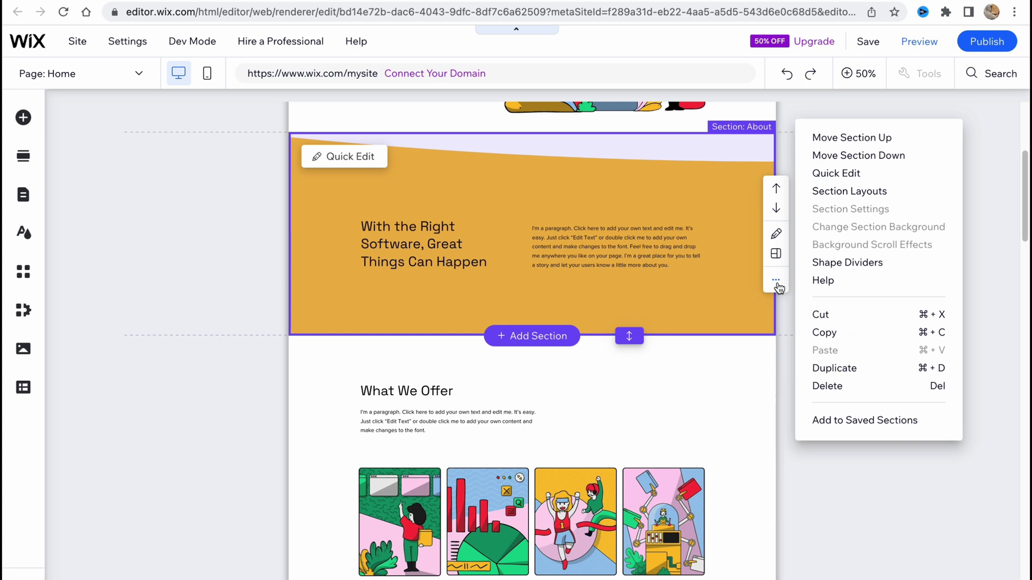
pyautogui.click(218, 72)
pyautogui.click(558, 271)
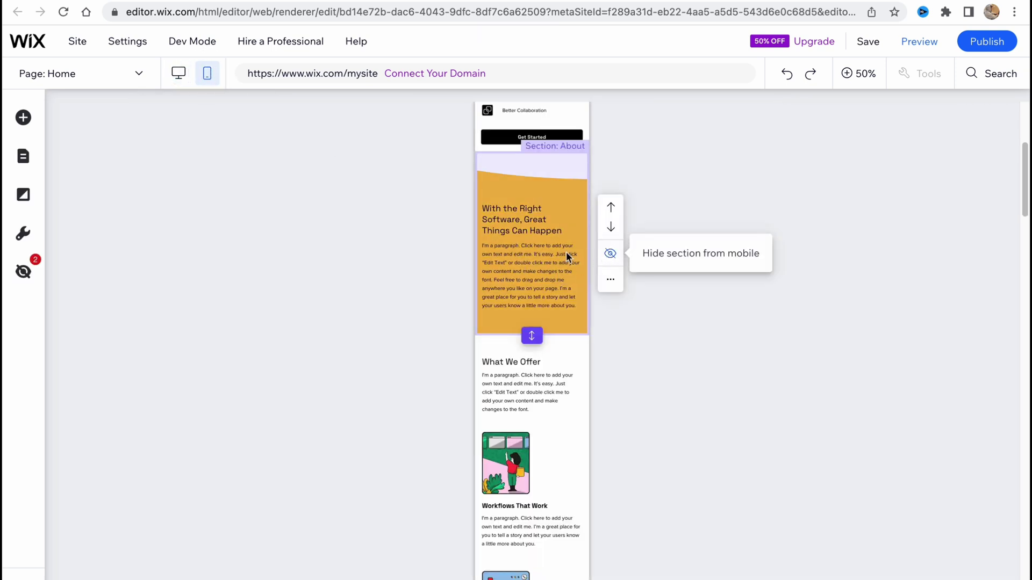
pyautogui.scroll(-10, 538, 280)
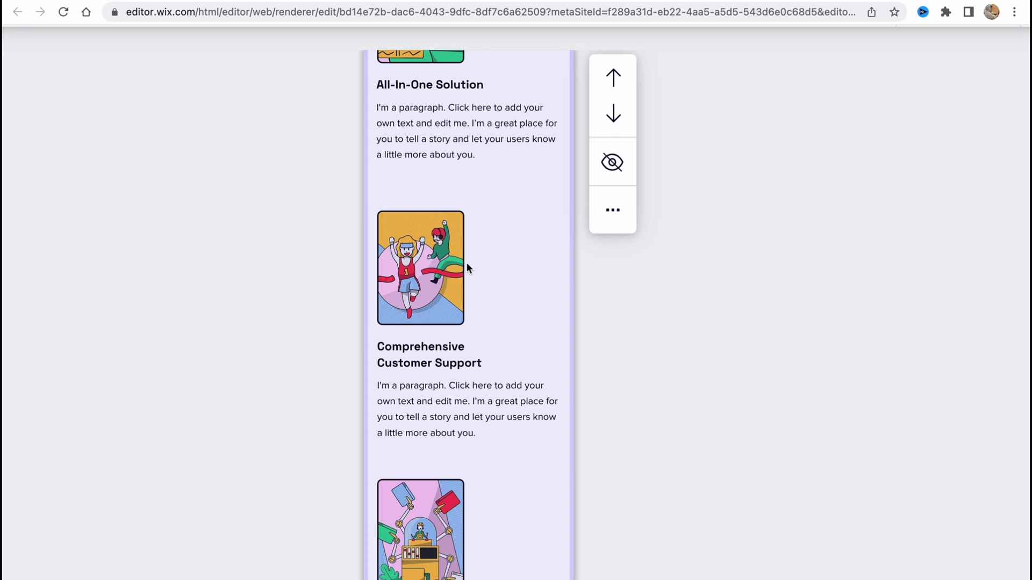
pyautogui.scroll(-5, 466, 262)
pyautogui.scroll(-2, 476, 254)
pyautogui.click(484, 265)
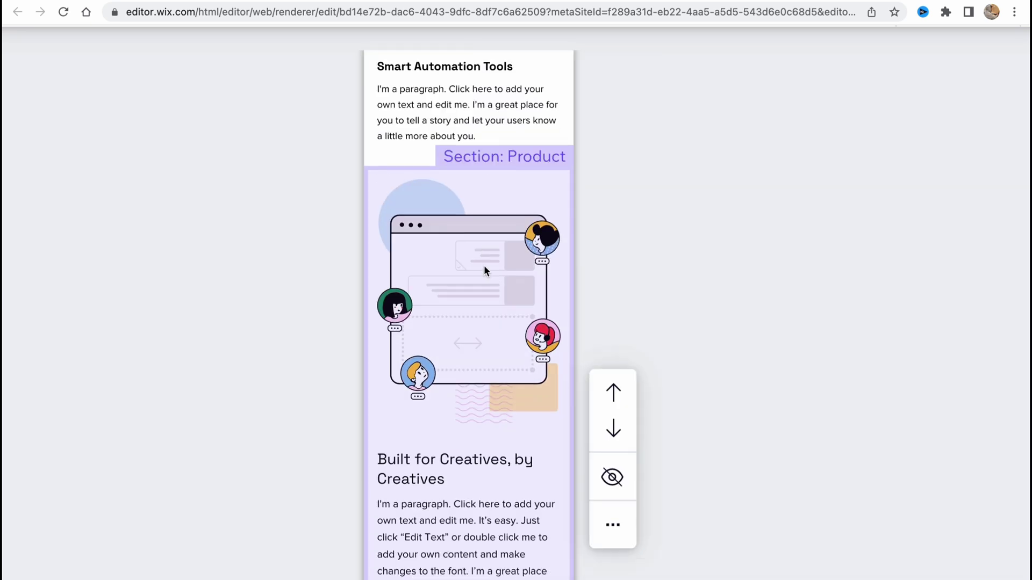
pyautogui.scroll(-2, 482, 266)
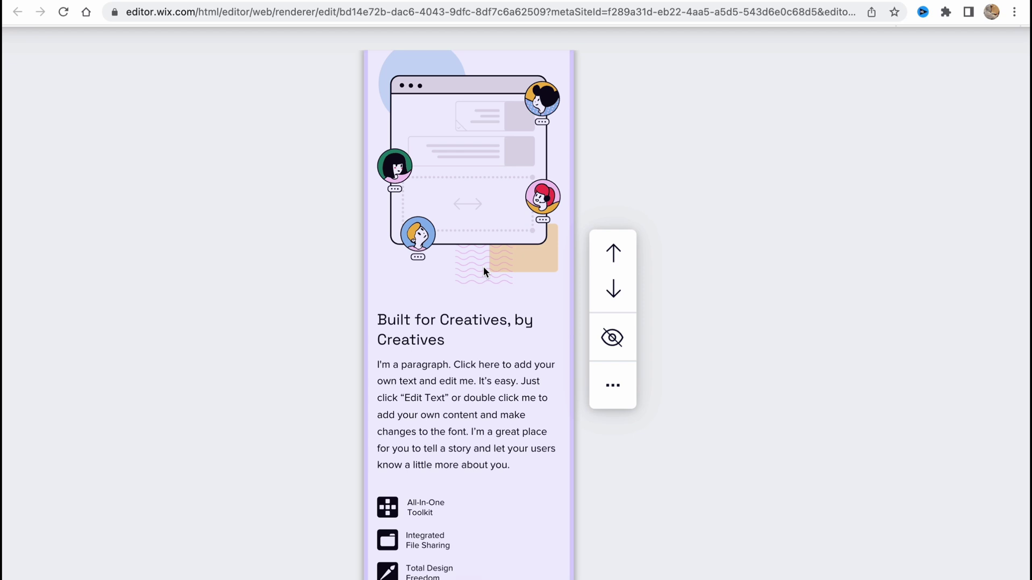
pyautogui.scroll(2, 482, 266)
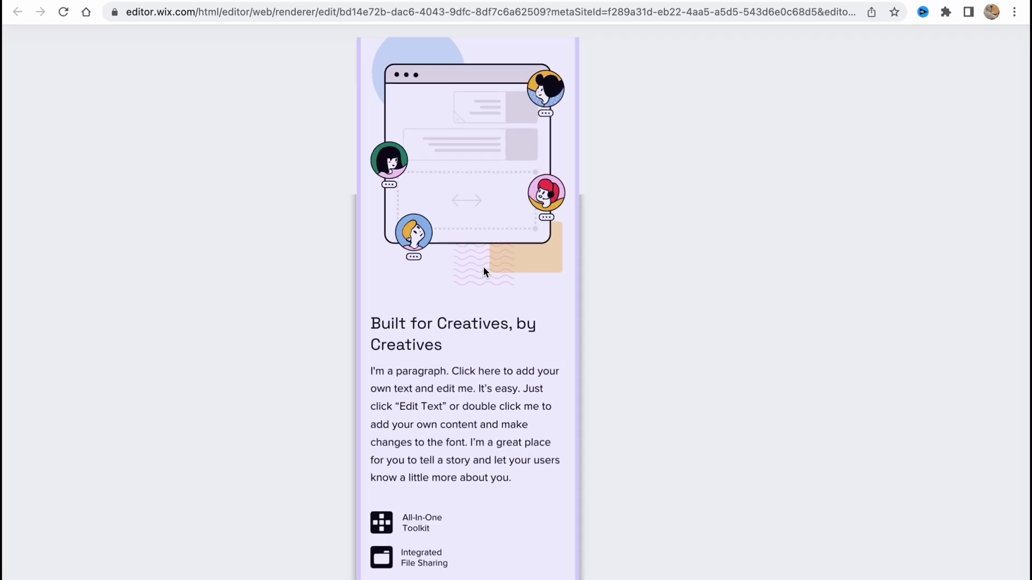
pyautogui.scroll(-2, 483, 266)
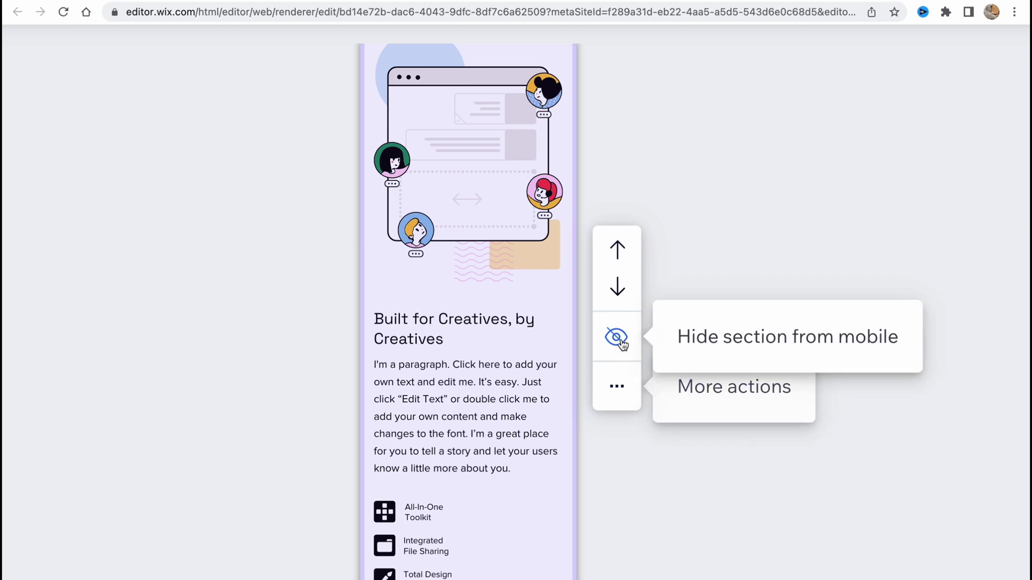
pyautogui.rightClick(618, 387)
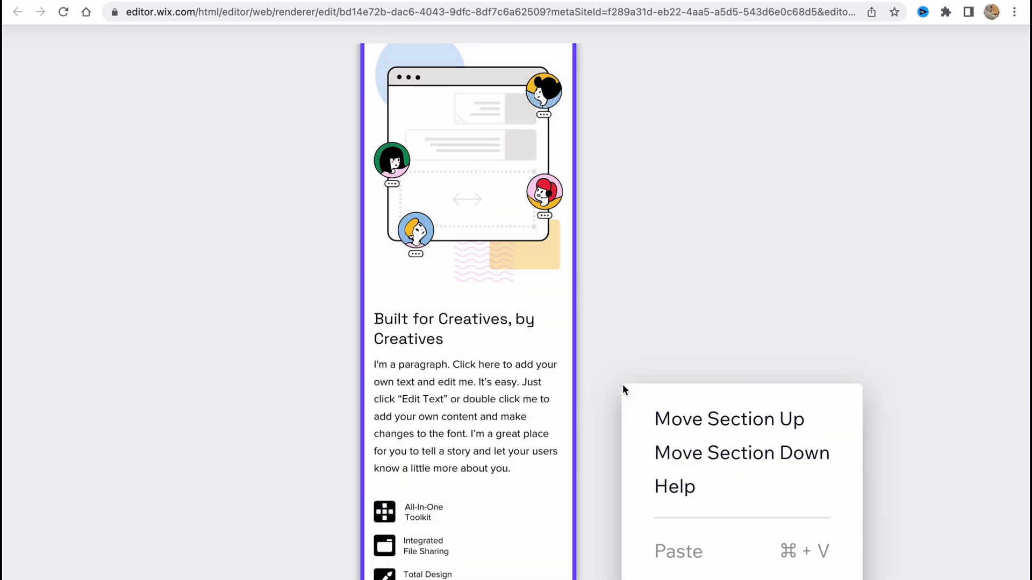
pyautogui.click(249, 69)
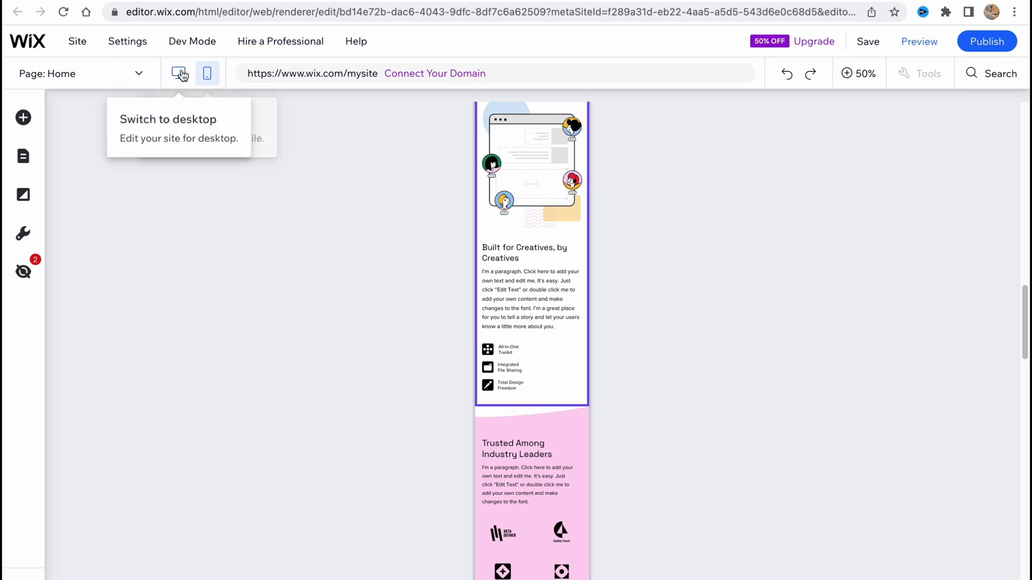
pyautogui.click(179, 74)
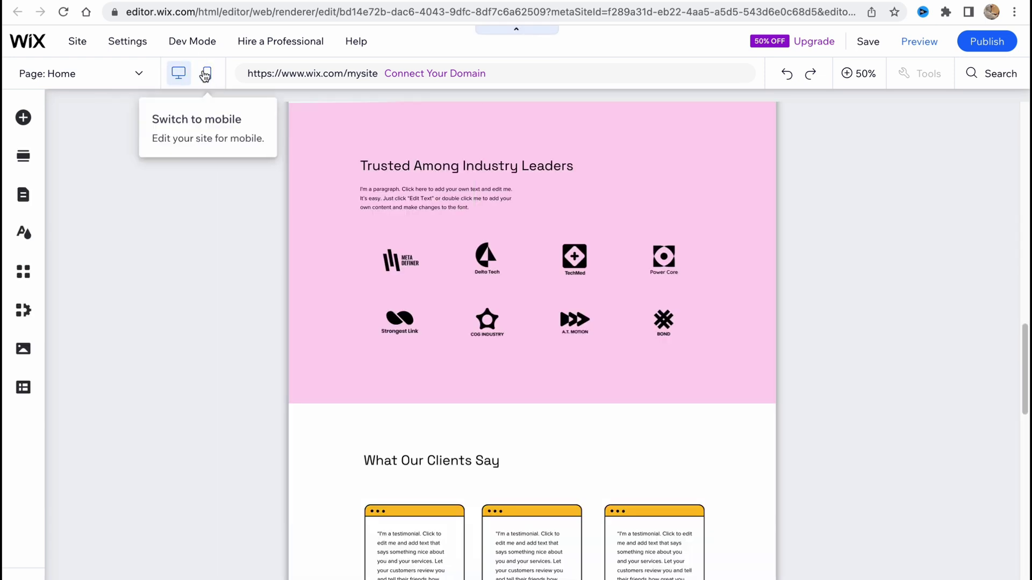
pyautogui.scroll(-3, 436, 304)
pyautogui.scroll(3, 428, 295)
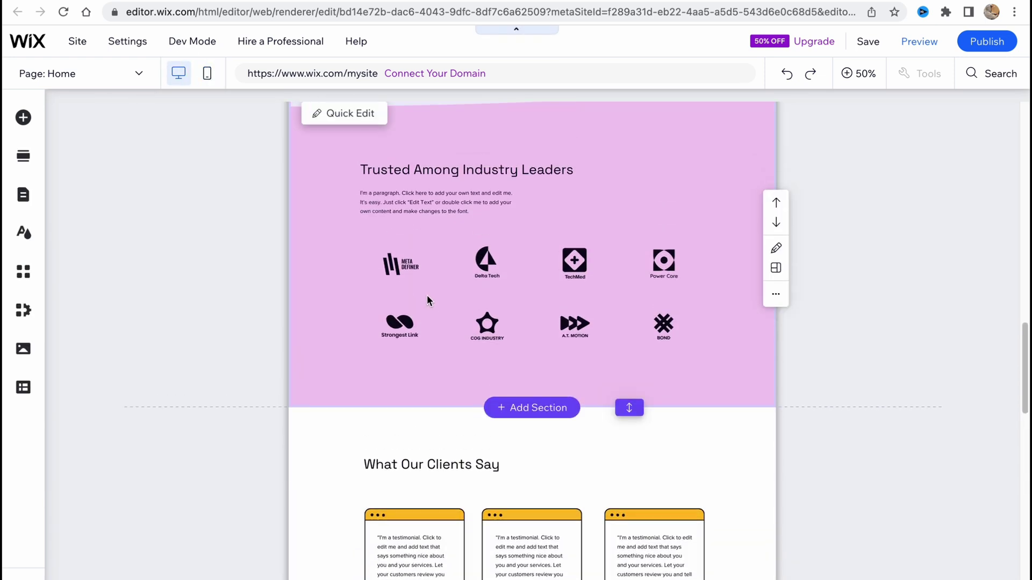
pyautogui.scroll(-1, 427, 294)
pyautogui.scroll(-5, 425, 299)
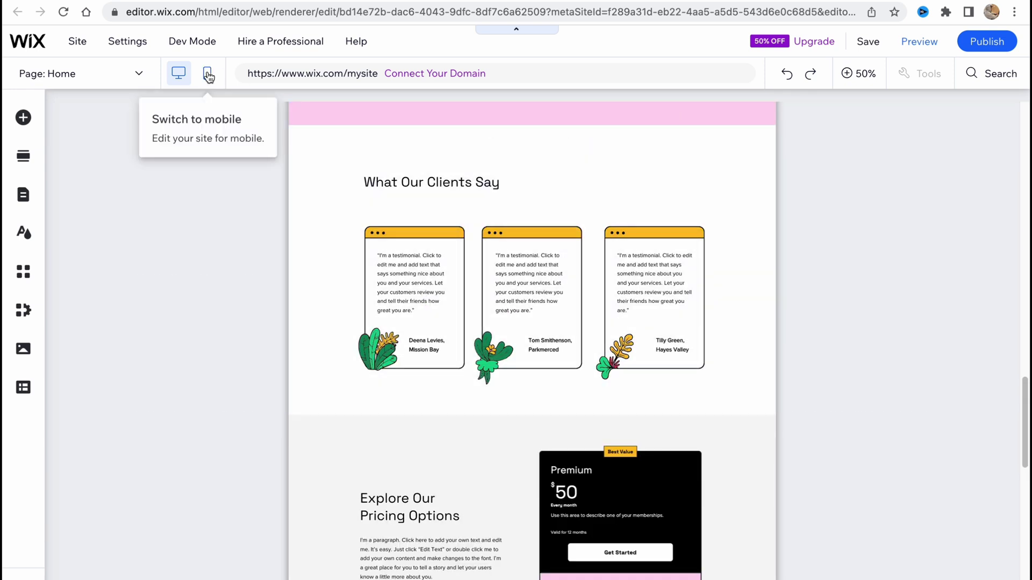
pyautogui.click(214, 76)
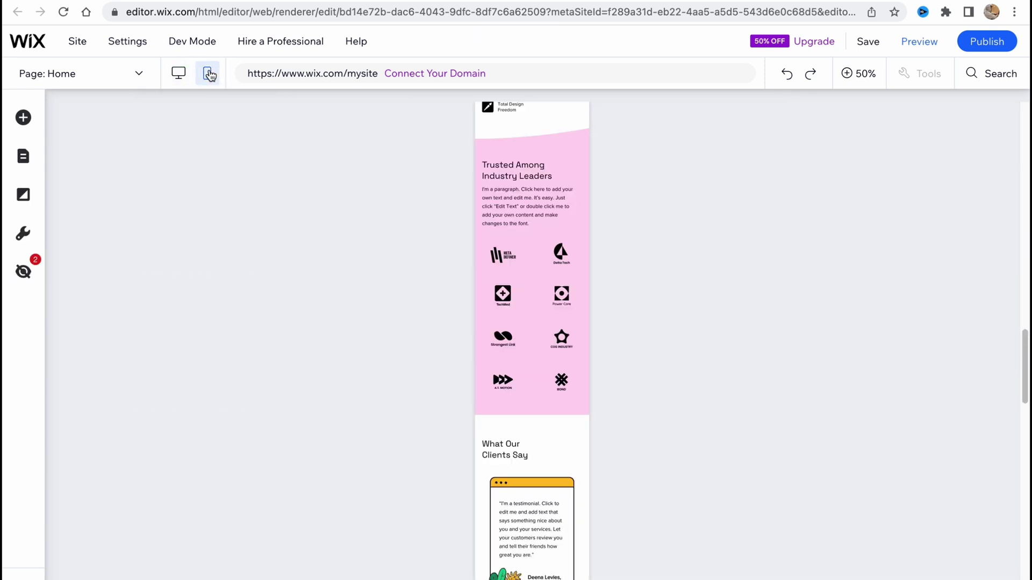
pyautogui.click(24, 273)
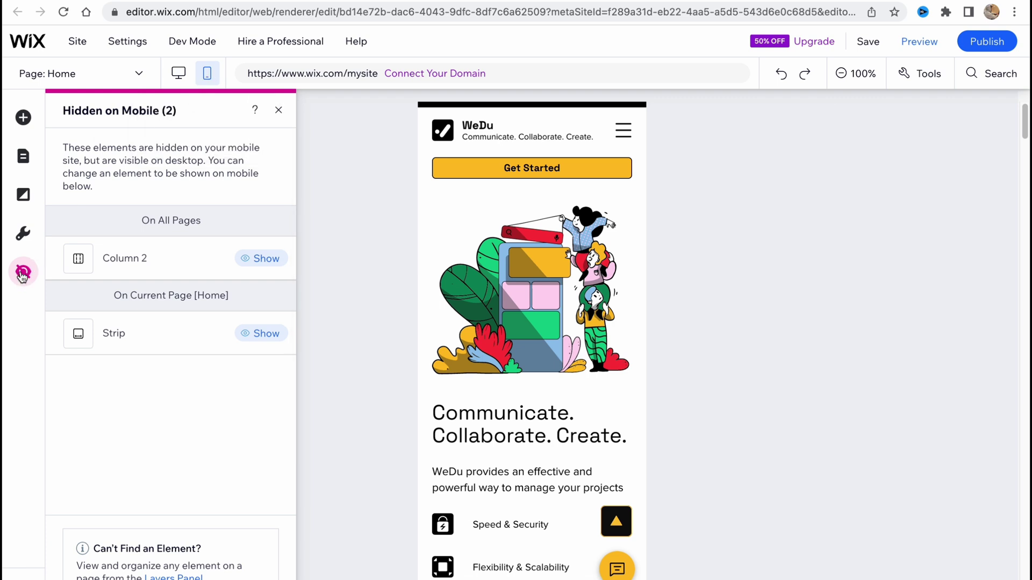
pyautogui.moveTo(88, 264)
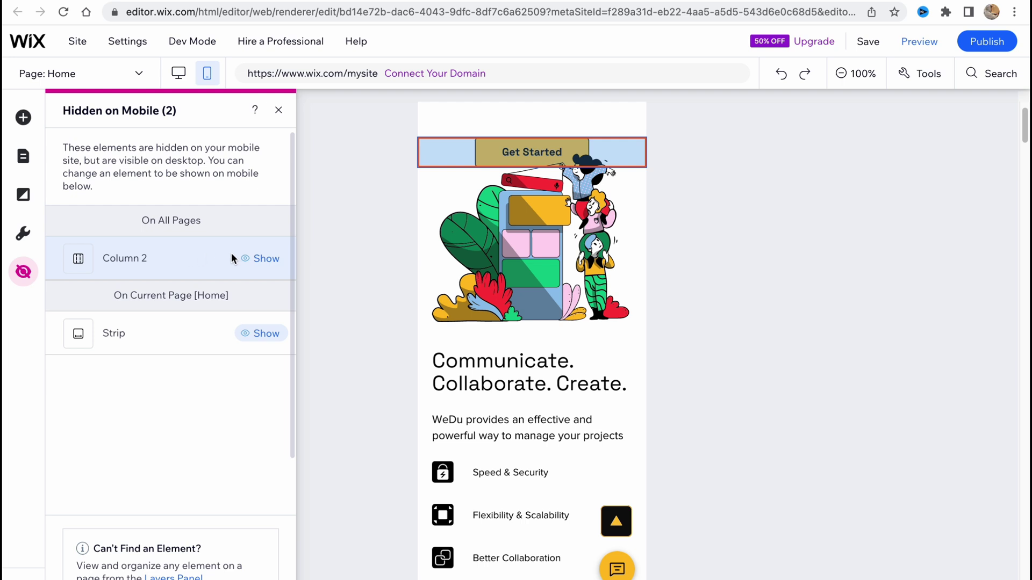
pyautogui.click(267, 259)
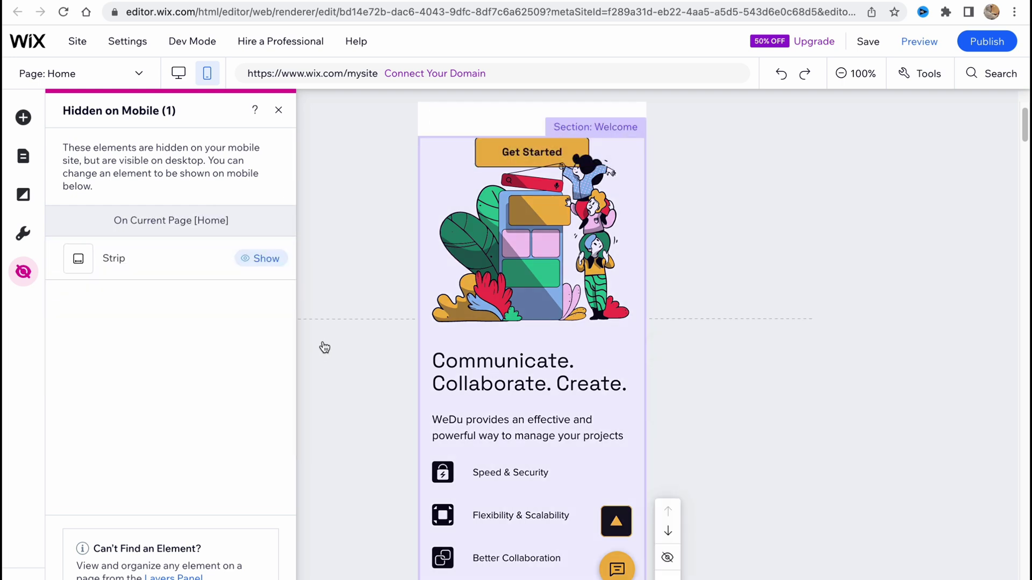
pyautogui.click(537, 119)
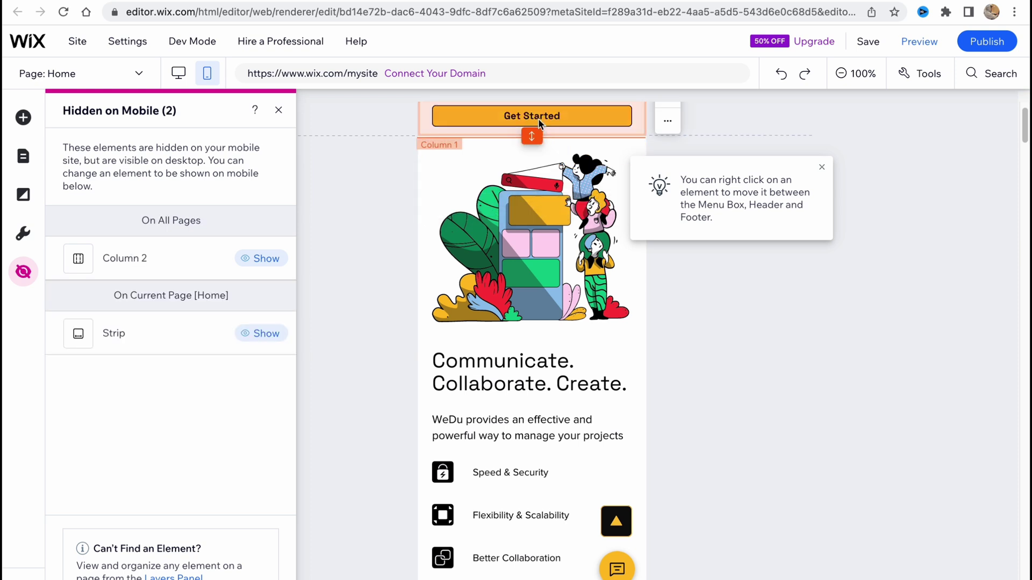
pyautogui.scroll(2, 418, 295)
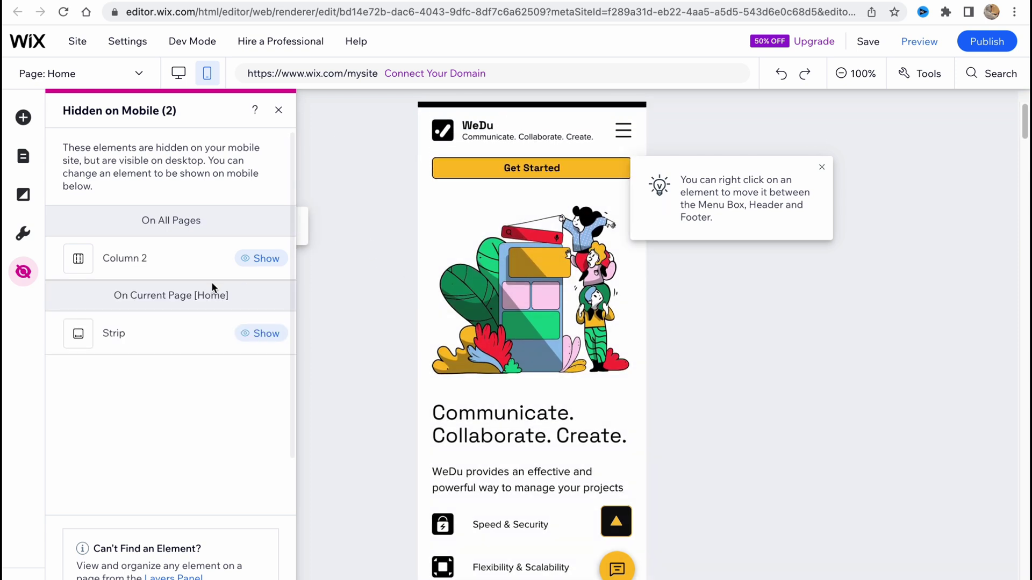
pyautogui.click(247, 263)
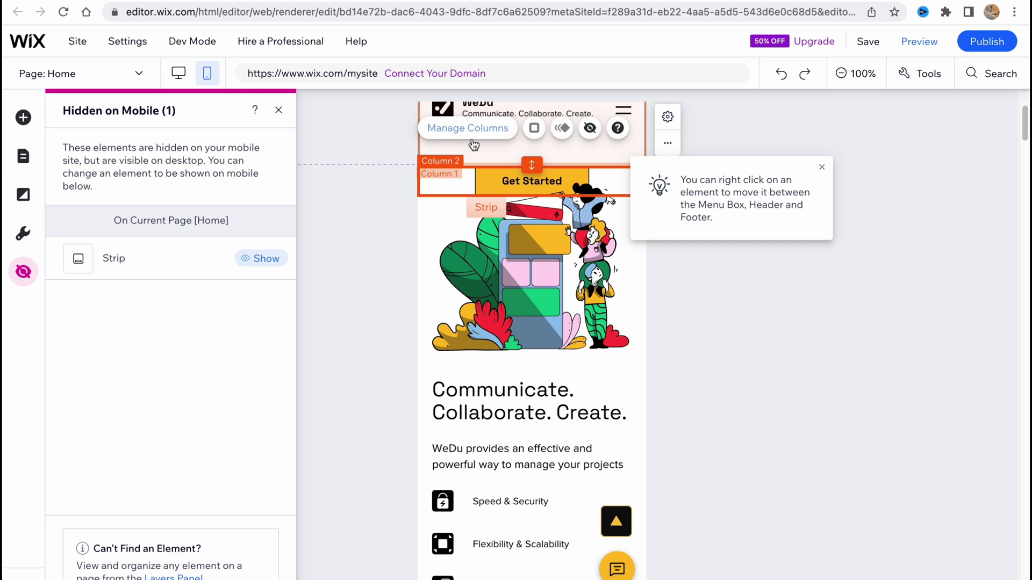
pyautogui.press('Delete')
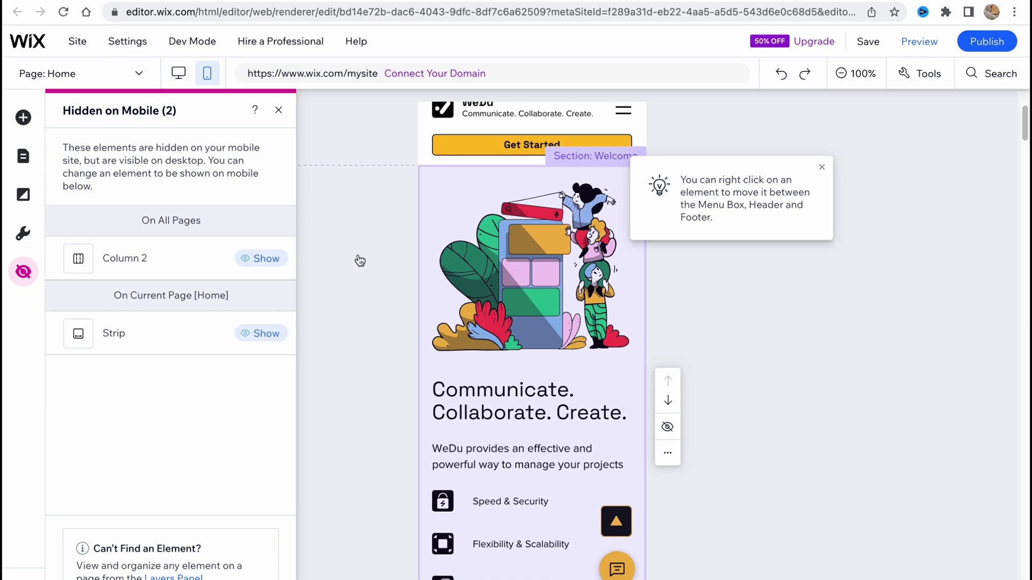
pyautogui.click(111, 341)
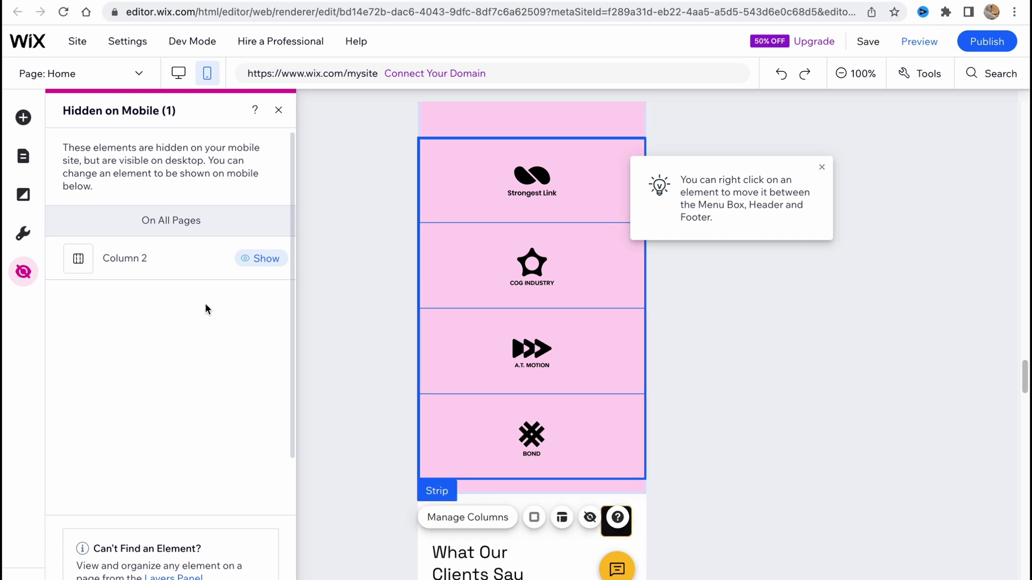
pyautogui.hotkey('ctrl', 'z')
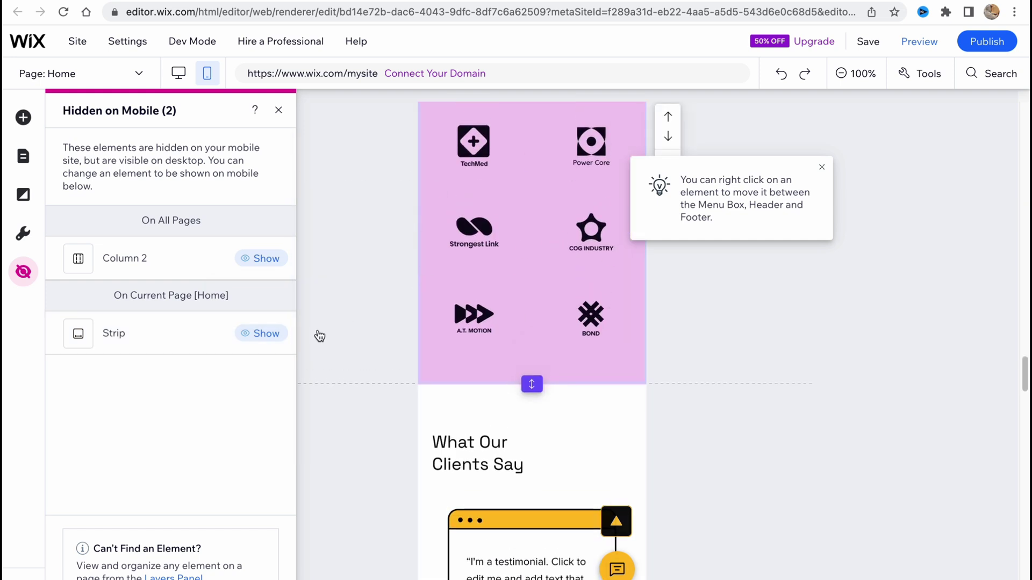
pyautogui.click(955, 198)
pyautogui.click(822, 168)
pyautogui.click(543, 261)
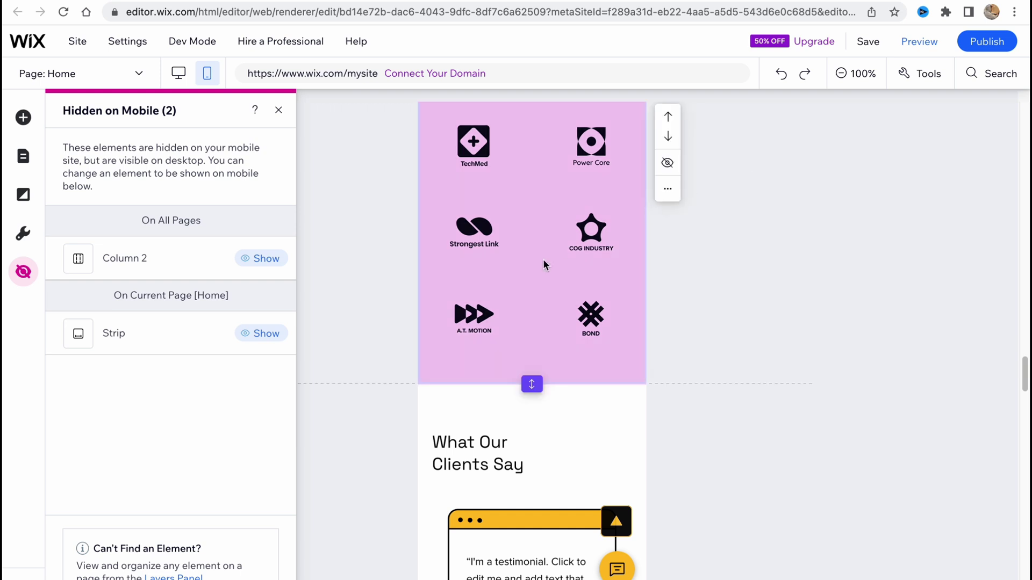
# Select the BOND logo in the mobile industry leaders grid and hide it on mobile
pyautogui.click(584, 233)
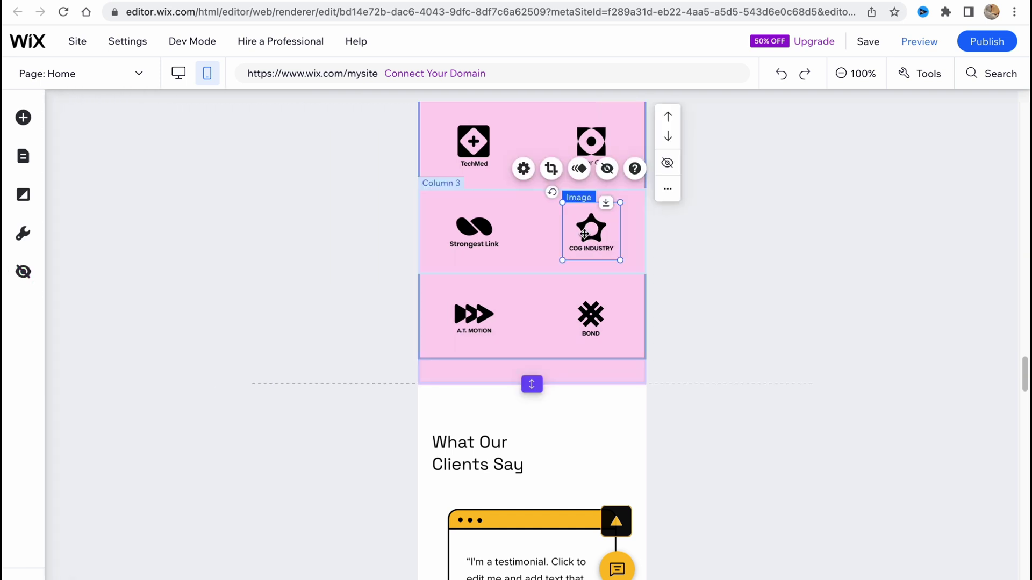
pyautogui.click(738, 268)
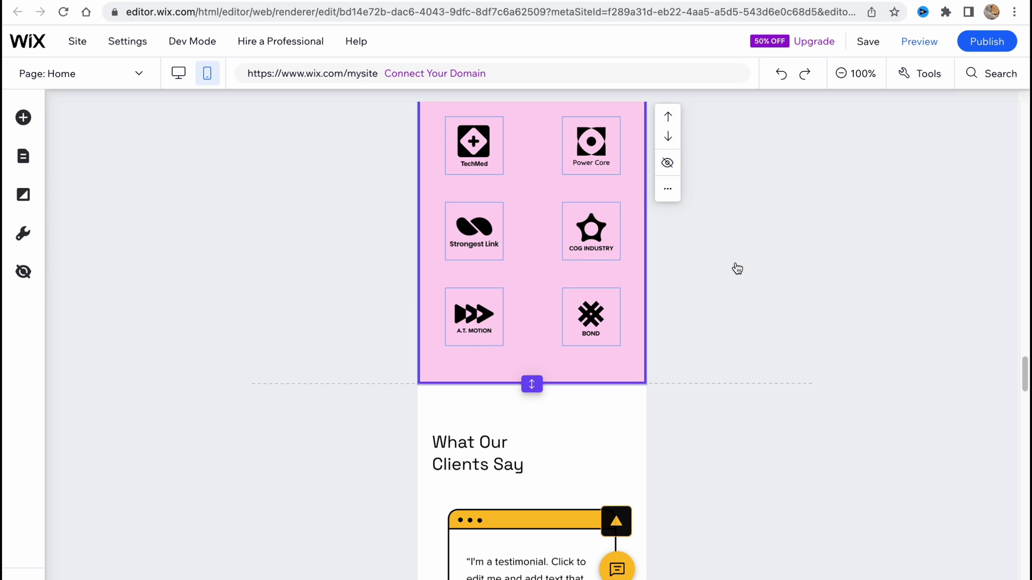
pyautogui.scroll(6, 645, 295)
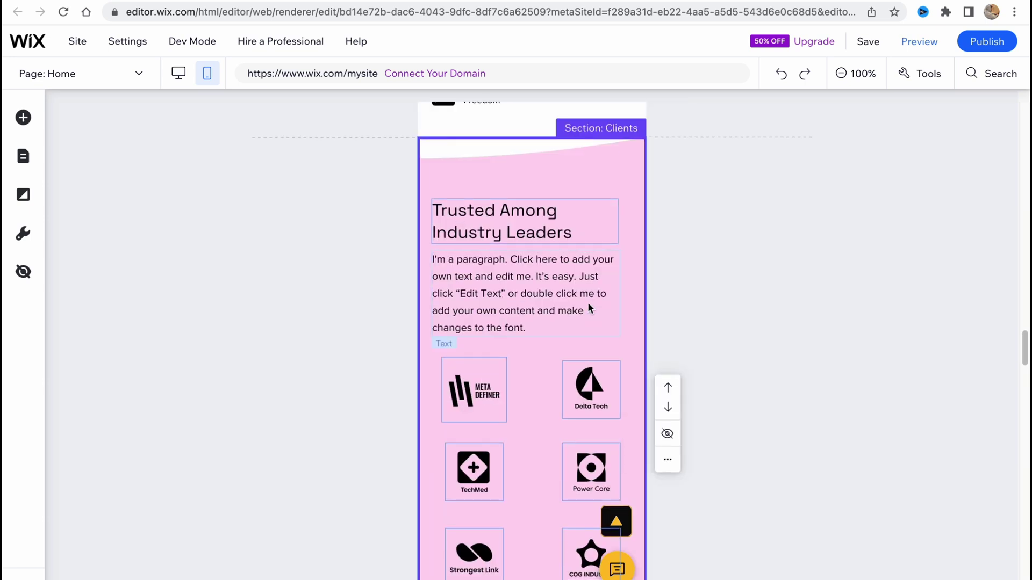
pyautogui.scroll(-7, 560, 366)
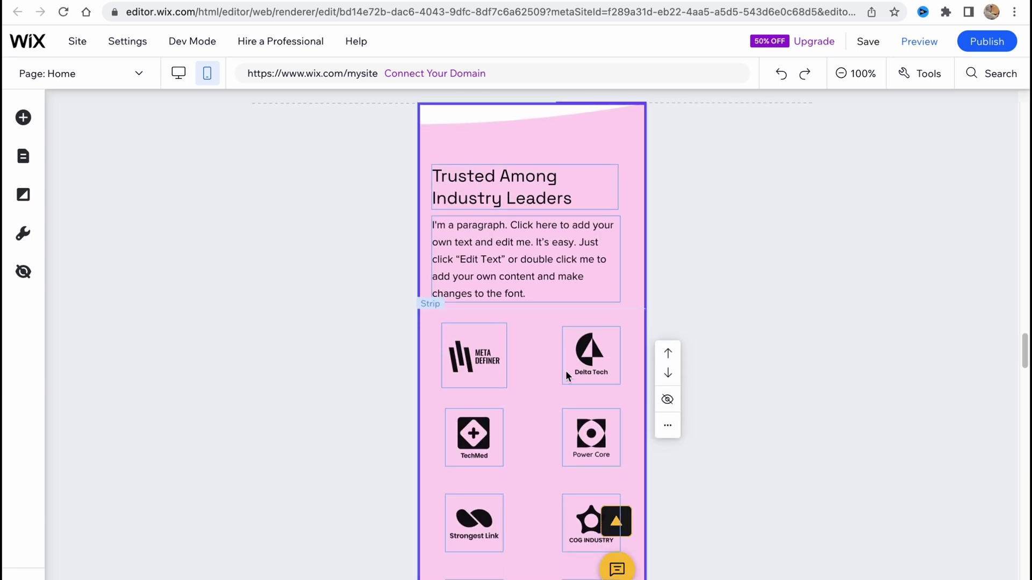
pyautogui.click(613, 275)
pyautogui.scroll(3, 682, 306)
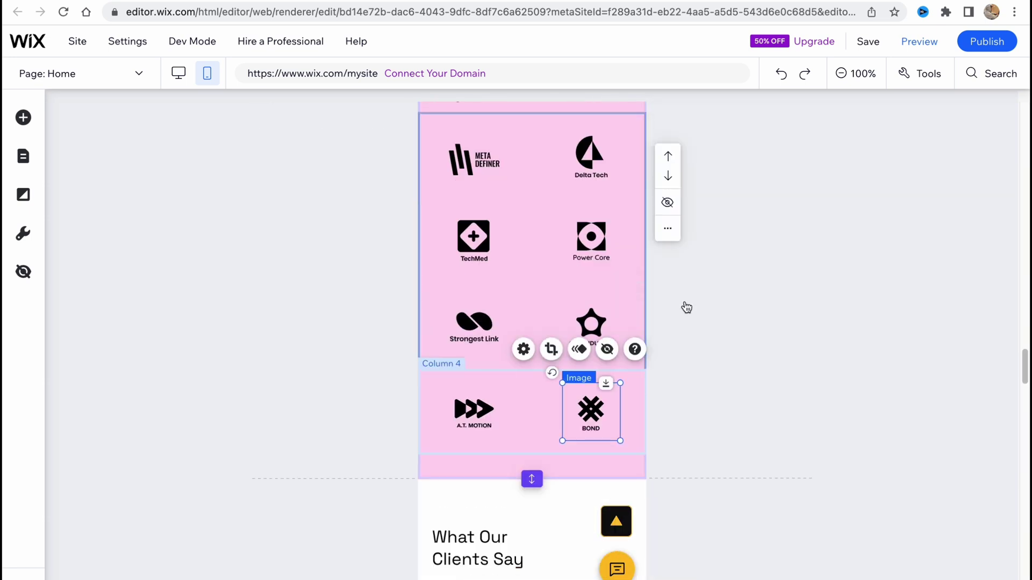
pyautogui.click(753, 332)
pyautogui.click(667, 202)
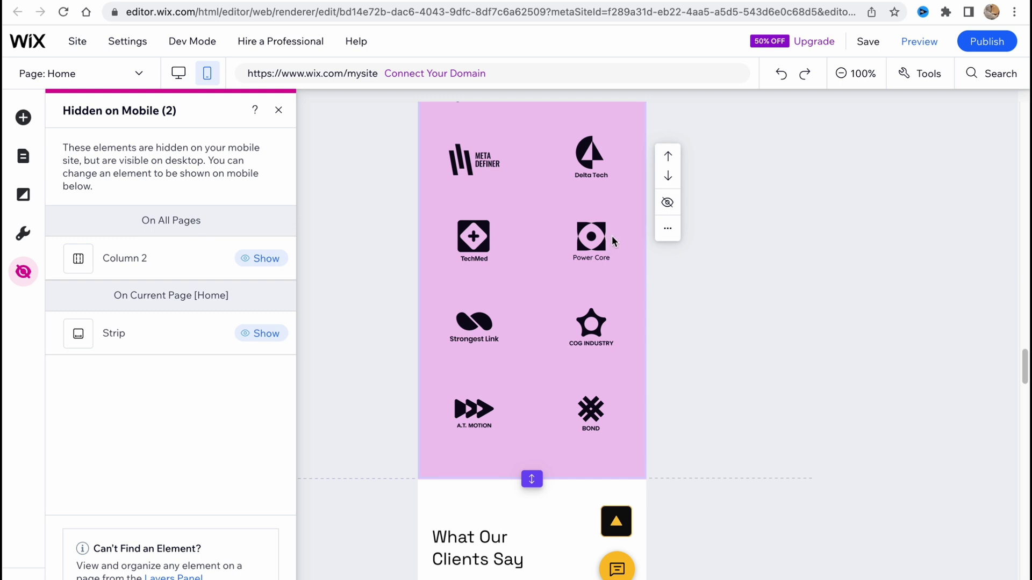
pyautogui.click(588, 412)
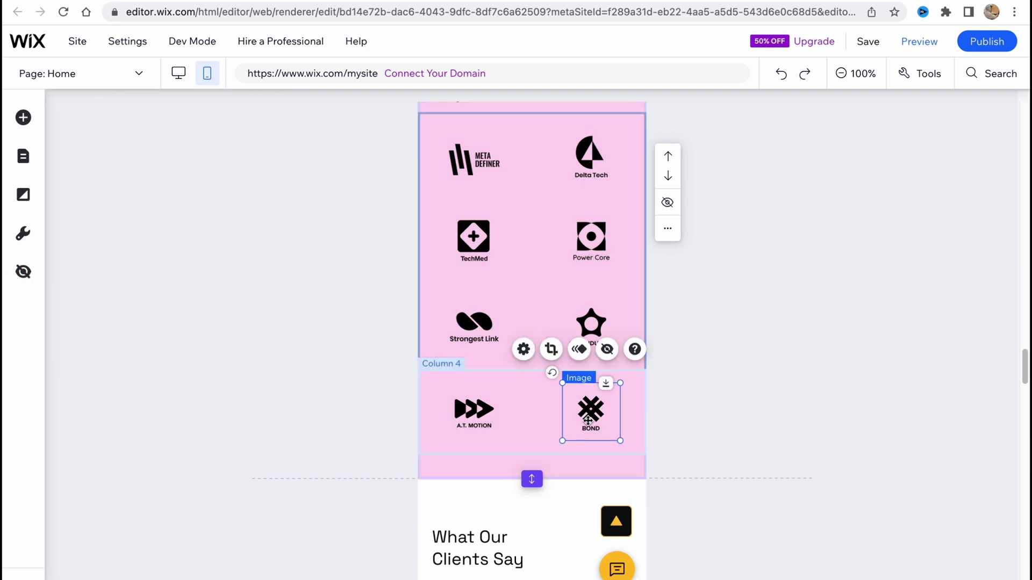
pyautogui.click(607, 349)
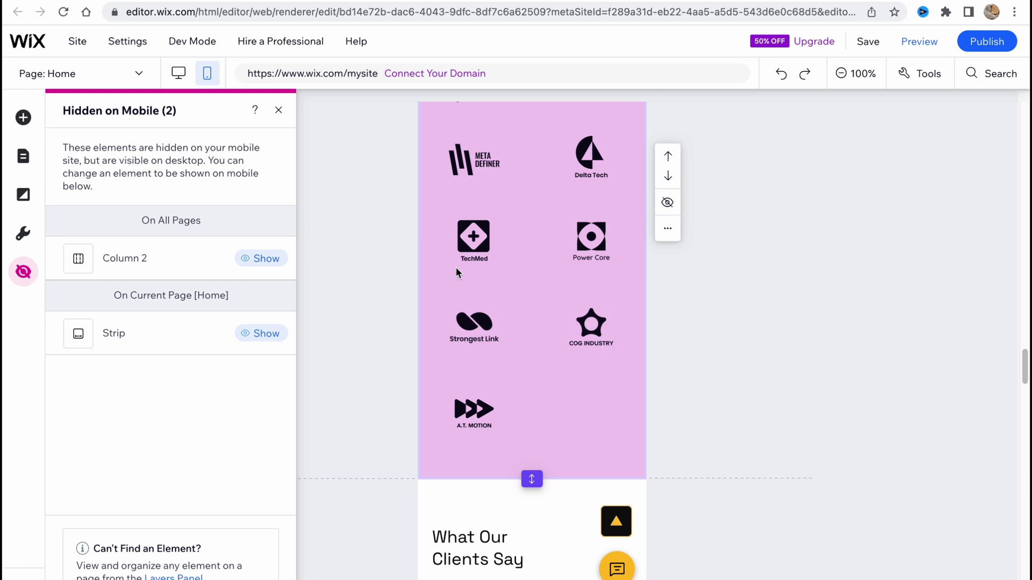
pyautogui.click(261, 151)
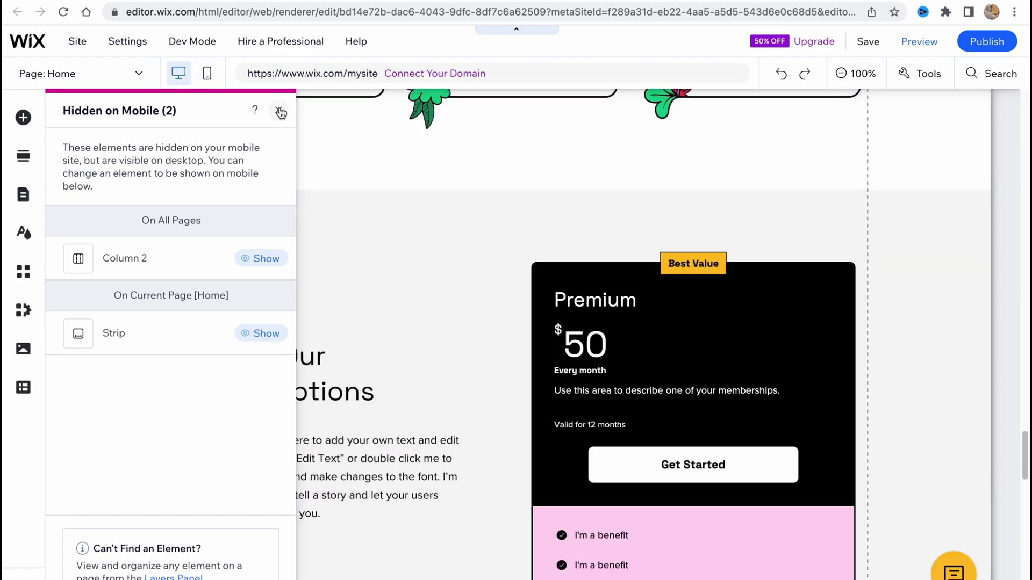
# Close the Hidden on Mobile panel and switch back to the mobile view, where seven logos remain
pyautogui.click(279, 112)
pyautogui.scroll(-15, 487, 311)
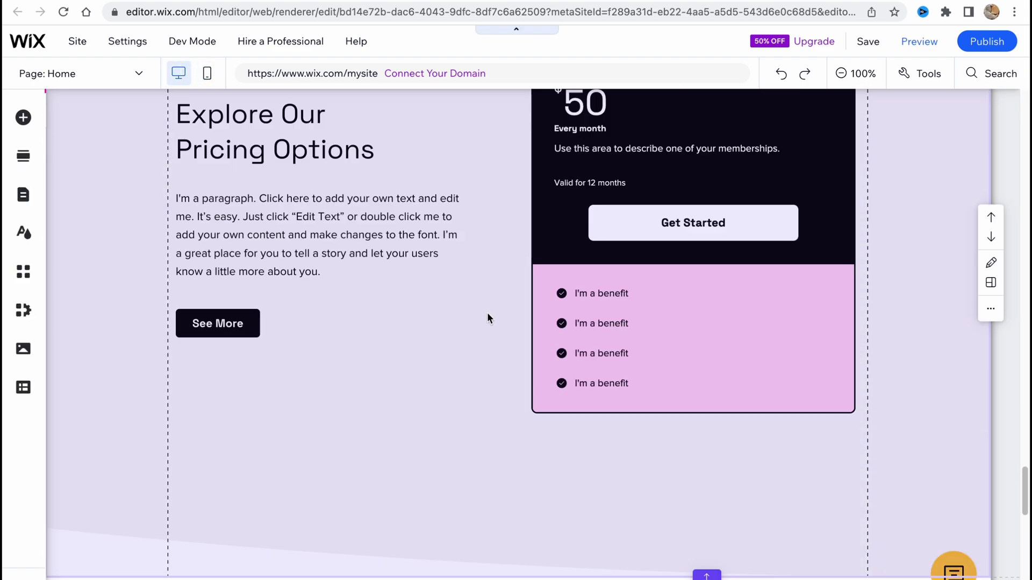
pyautogui.scroll(15, 513, 336)
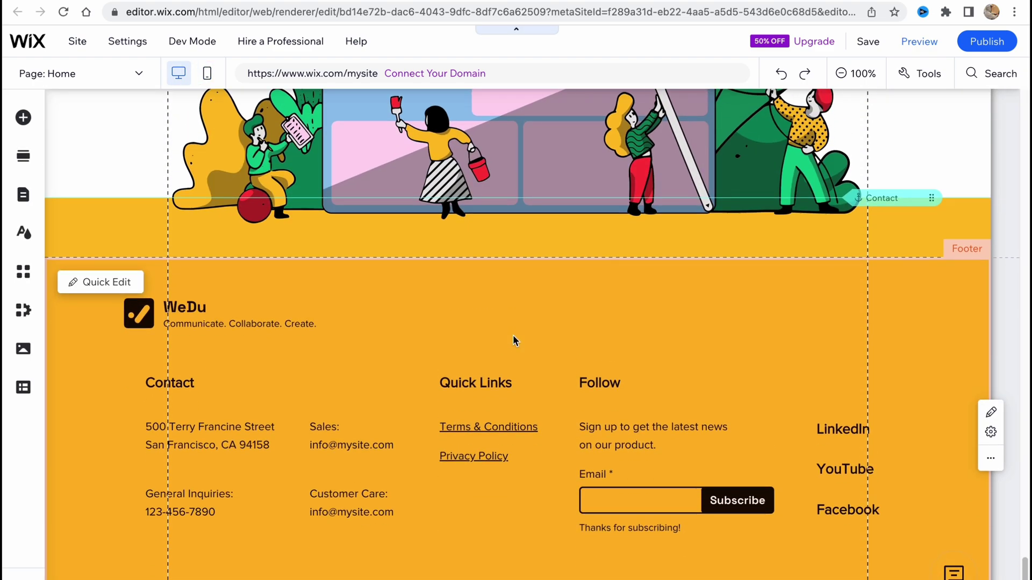
pyautogui.scroll(15, 513, 336)
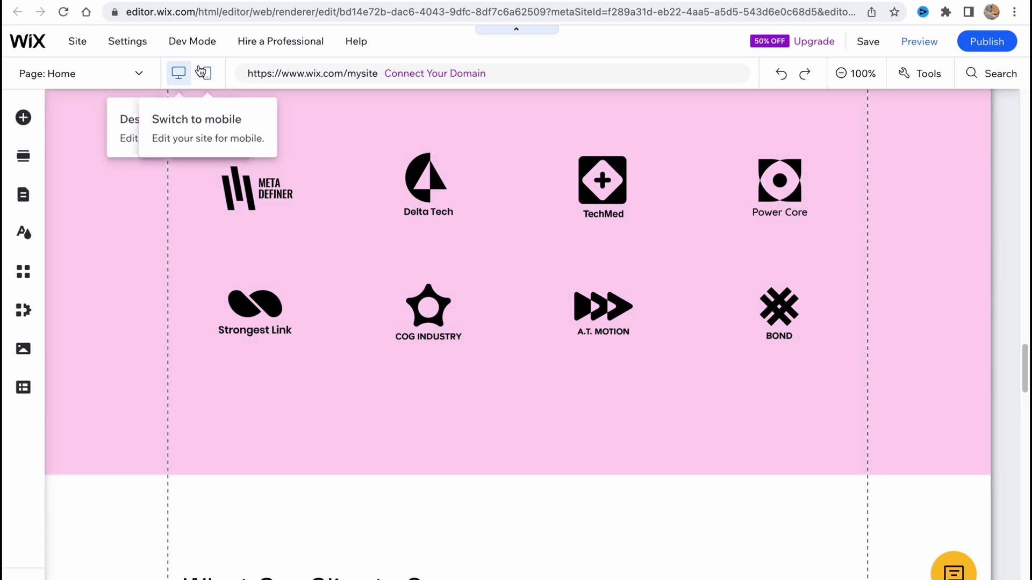
pyautogui.click(206, 74)
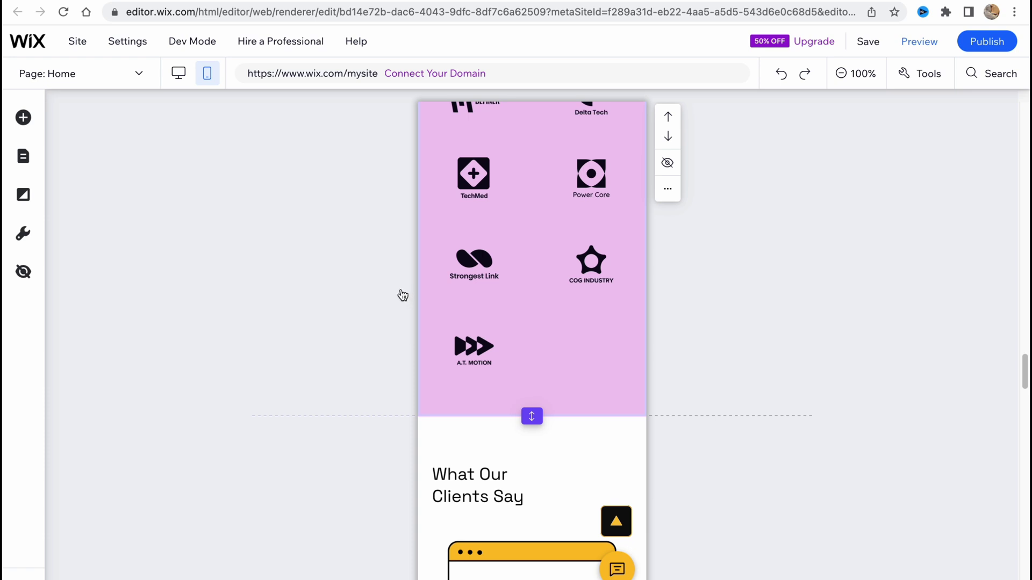
# Compare the Home page's desktop layout against its mobile layout
pyautogui.scroll(1, 403, 296)
pyautogui.scroll(-1, 402, 298)
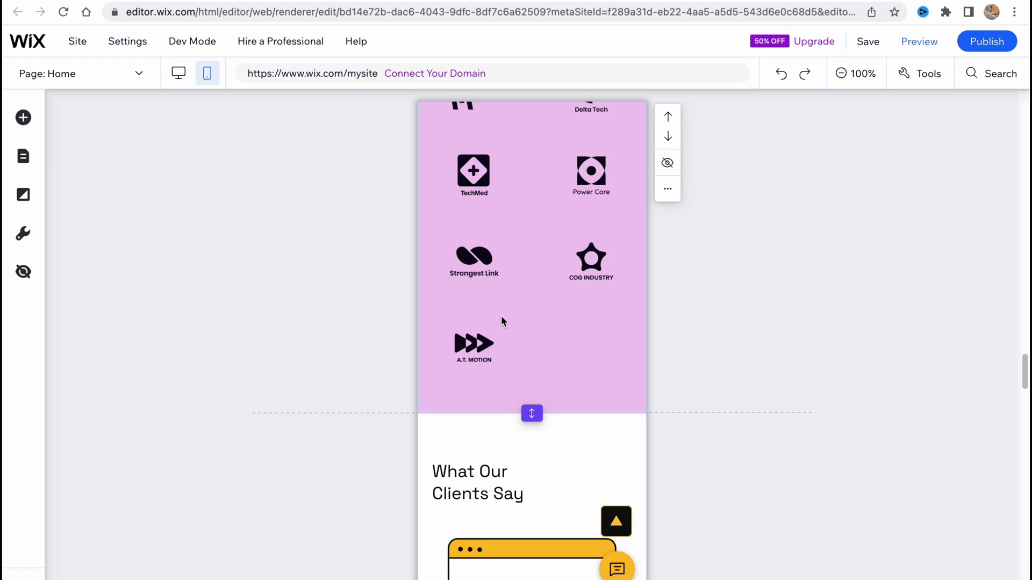
pyautogui.scroll(-1, 502, 320)
pyautogui.scroll(8, 501, 321)
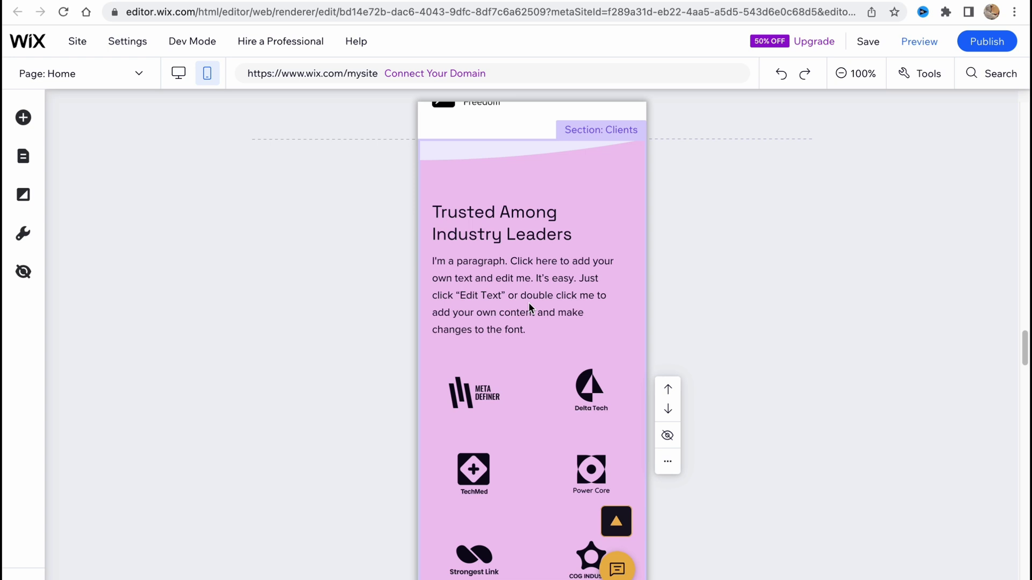
pyautogui.scroll(10, 528, 305)
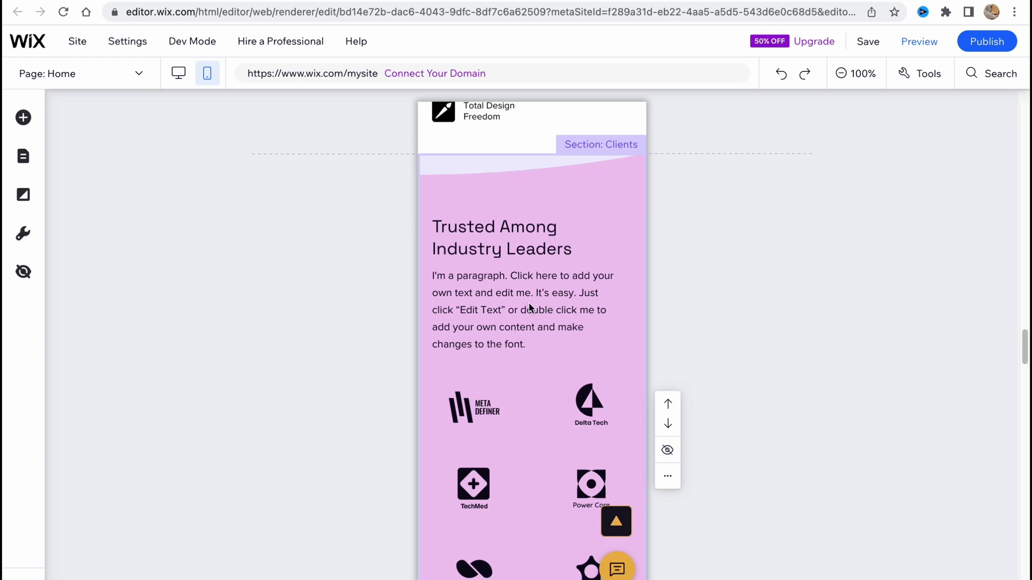
pyautogui.scroll(2, 534, 285)
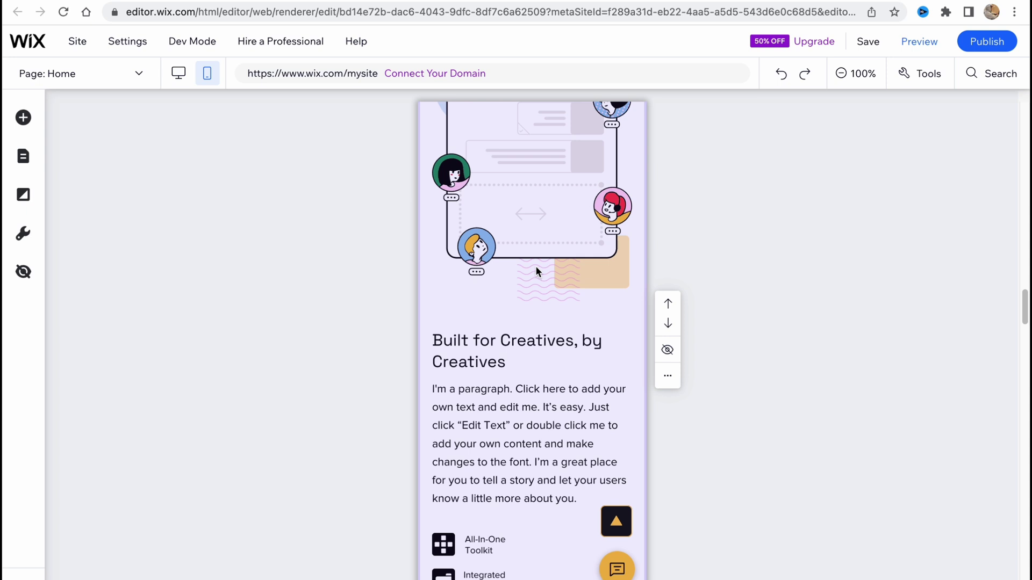
pyautogui.click(173, 80)
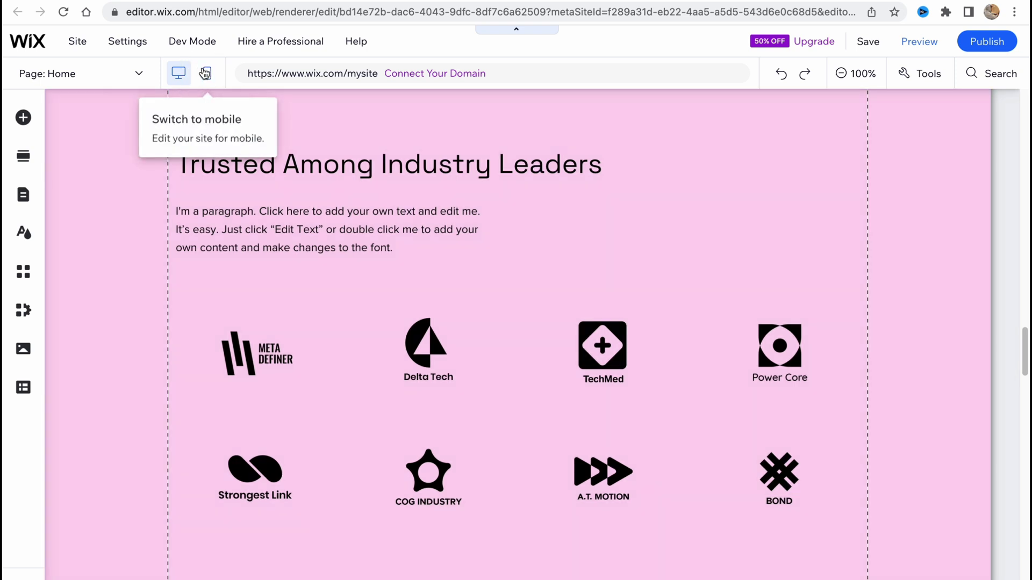
pyautogui.click(205, 73)
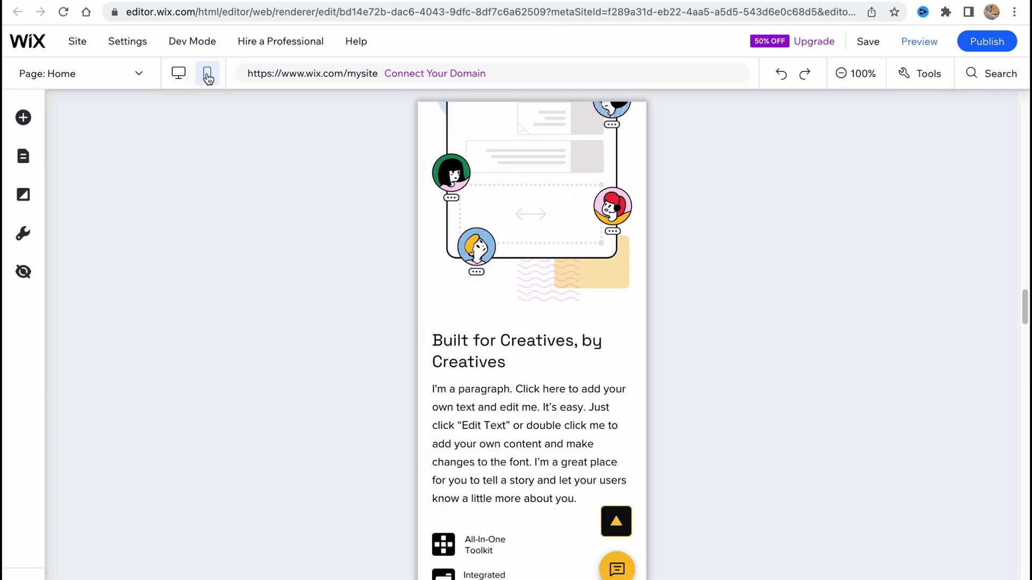
# Select the mobile features section with Comprehensive Customer Support and Smart Automation Tools
pyautogui.scroll(-10, 498, 308)
pyautogui.scroll(2, 496, 195)
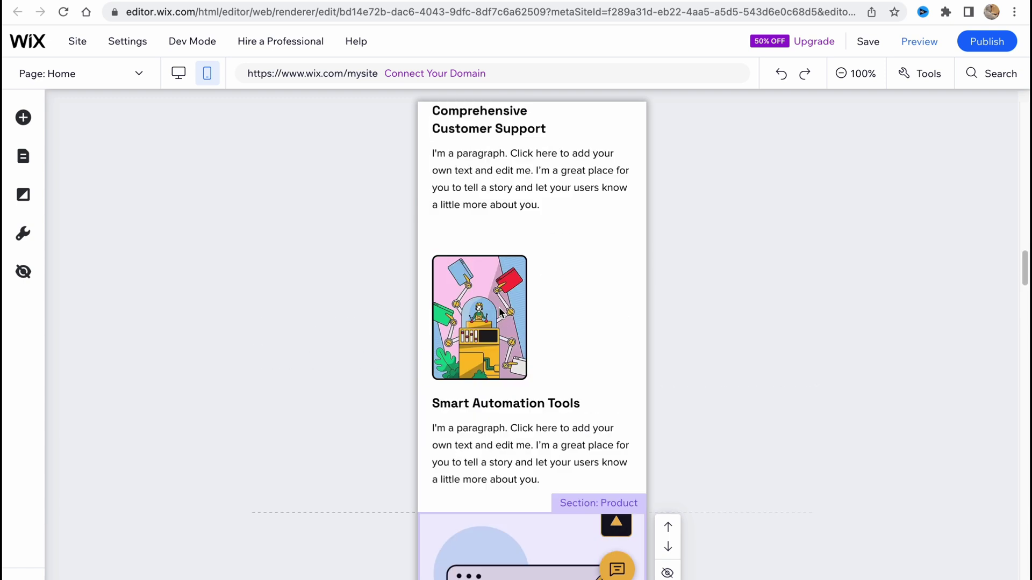
pyautogui.click(495, 192)
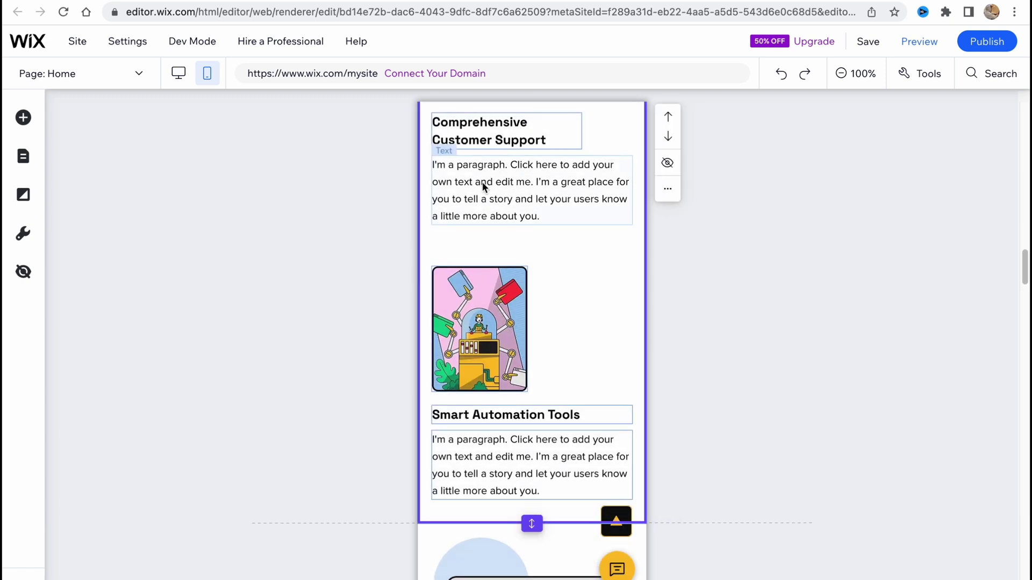
# Hide just the Comprehensive Customer Support heading on mobile, undoing the whole-section hide first
pyautogui.click(667, 164)
pyautogui.hotkey('ctrl', 'z')
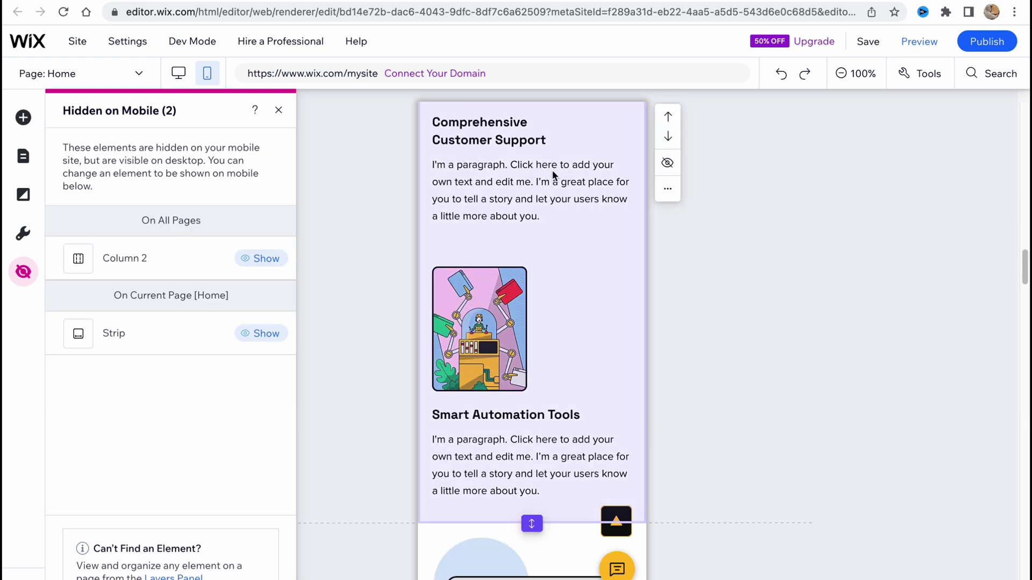
pyautogui.click(475, 137)
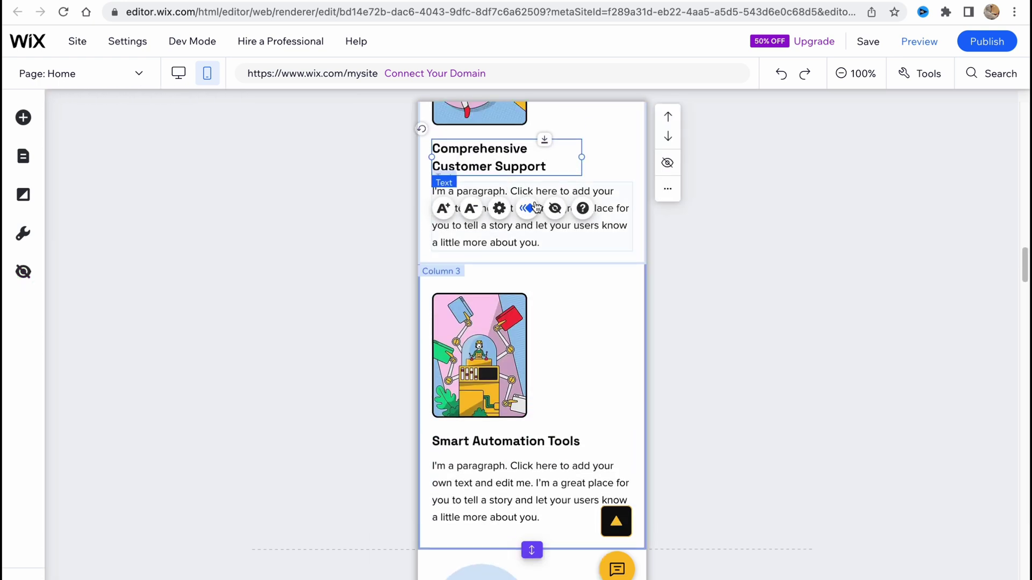
pyautogui.click(554, 207)
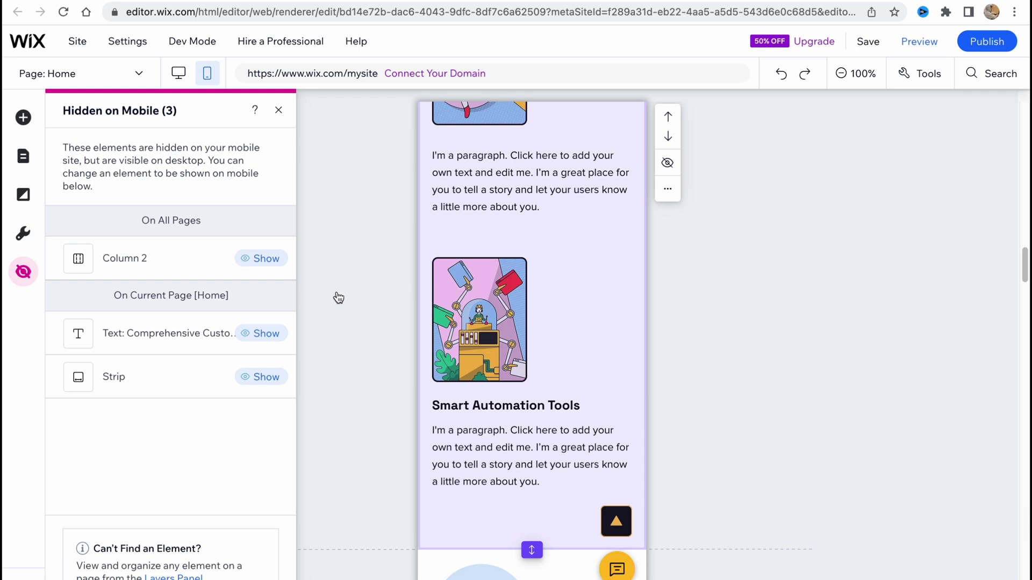
pyautogui.scroll(8, 339, 298)
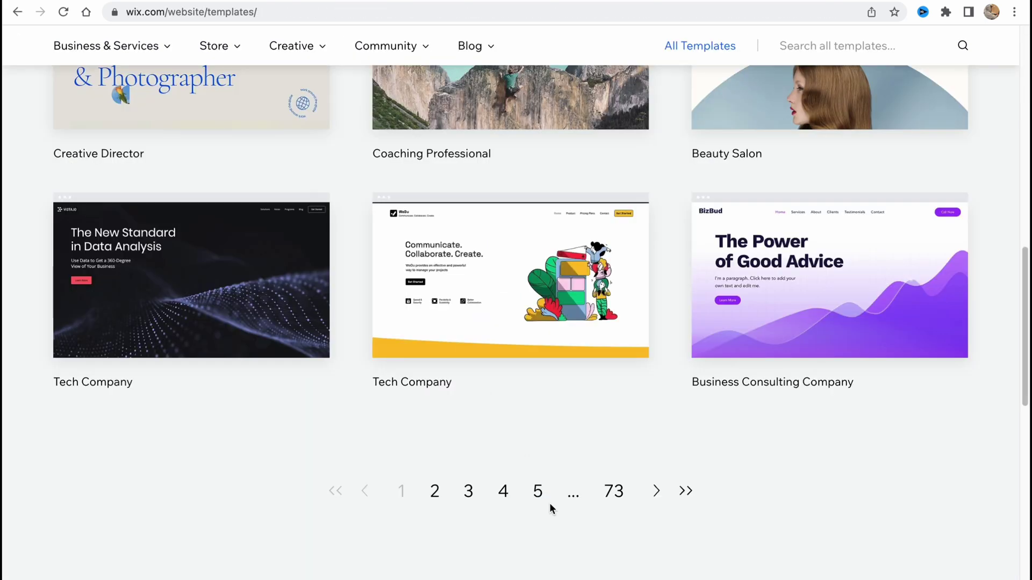
# Browse to page 4 of the template gallery and preview a CV template's mobile layout
pyautogui.click(469, 490)
pyautogui.scroll(-15, 469, 488)
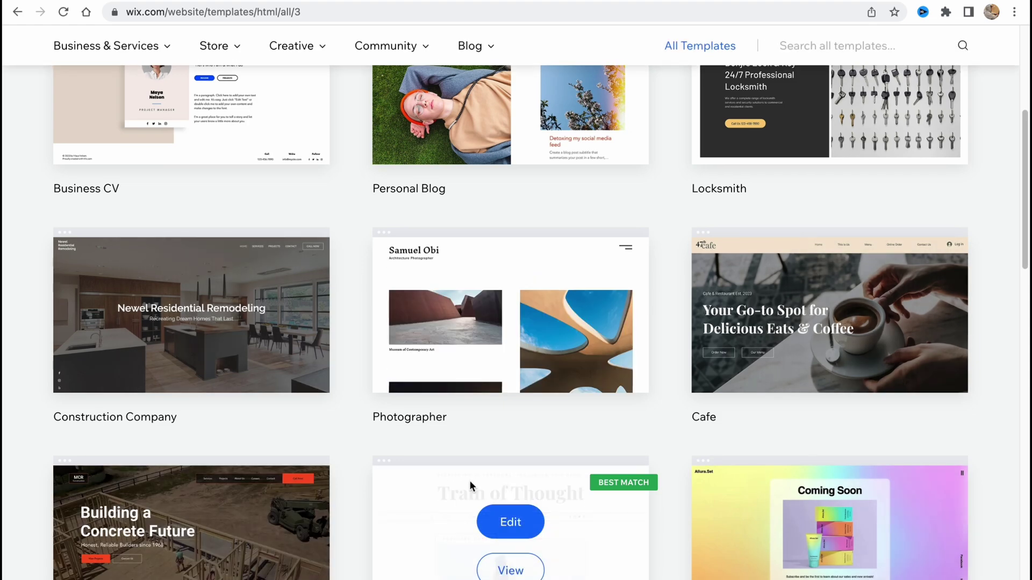
pyautogui.scroll(4, 476, 490)
pyautogui.scroll(-10, 472, 488)
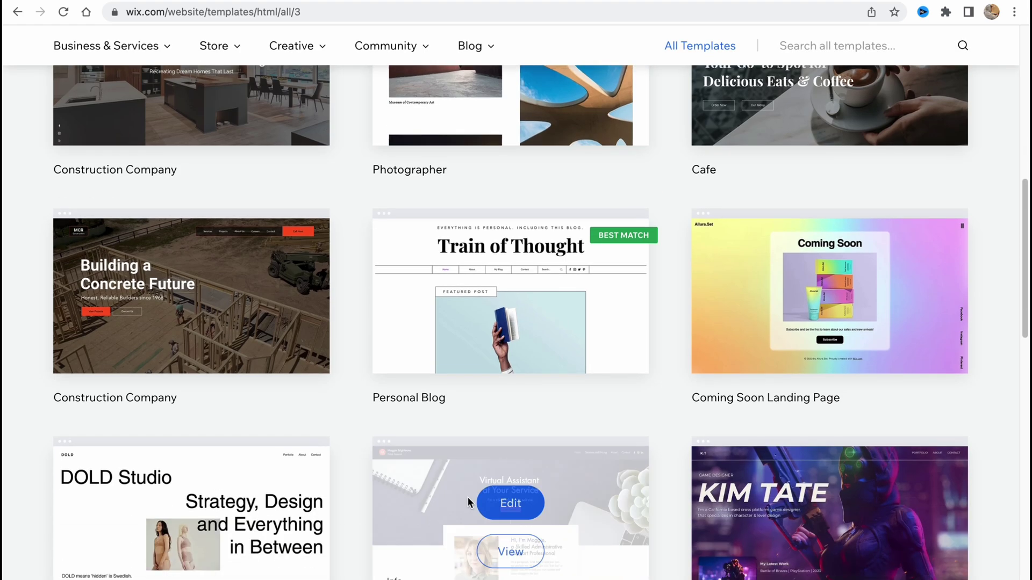
pyautogui.click(503, 142)
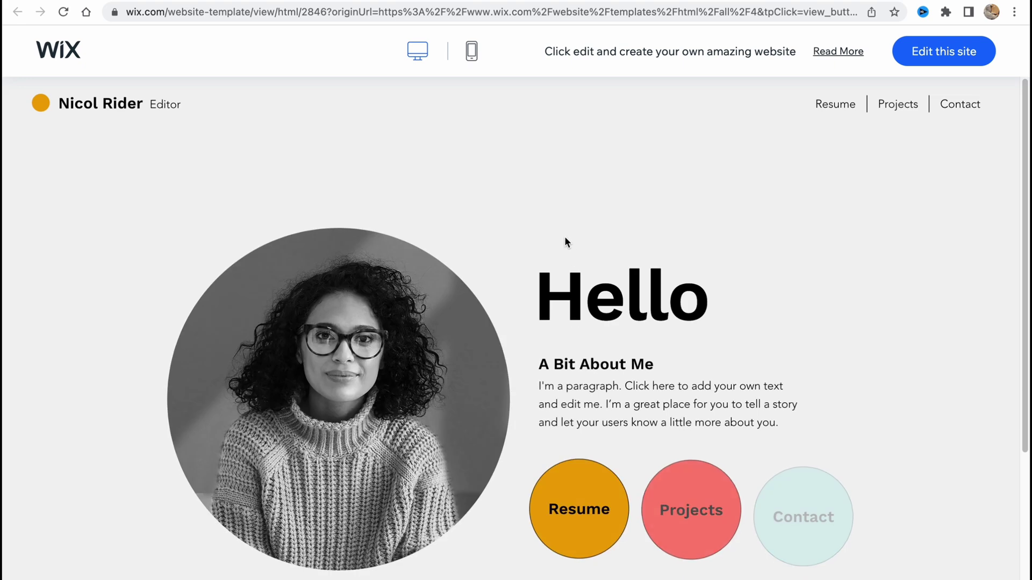
pyautogui.click(472, 51)
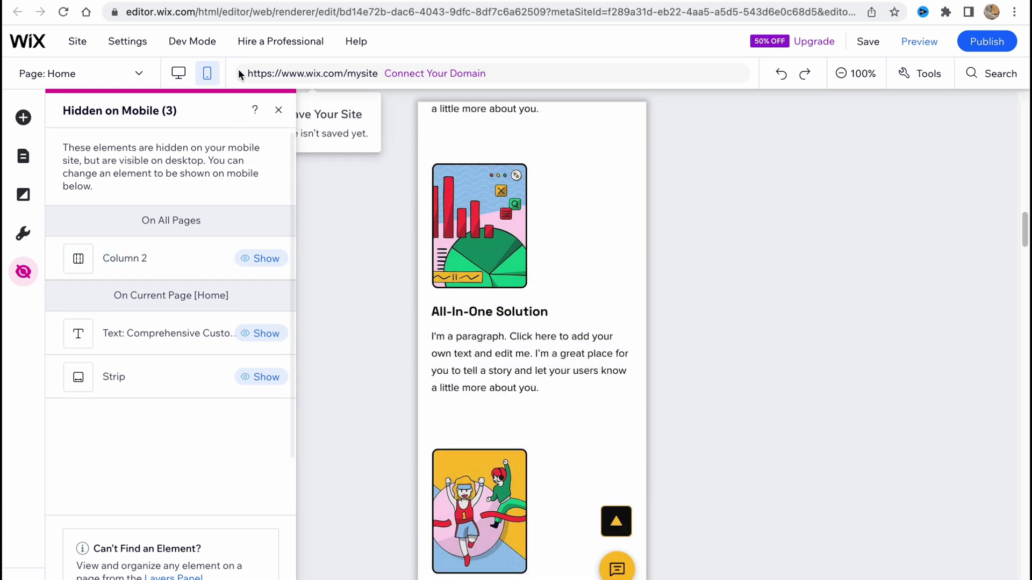
# Show Strip, the Comprehensive Customer Support text and Column 2 on mobile again
pyautogui.click(24, 273)
pyautogui.click(24, 273)
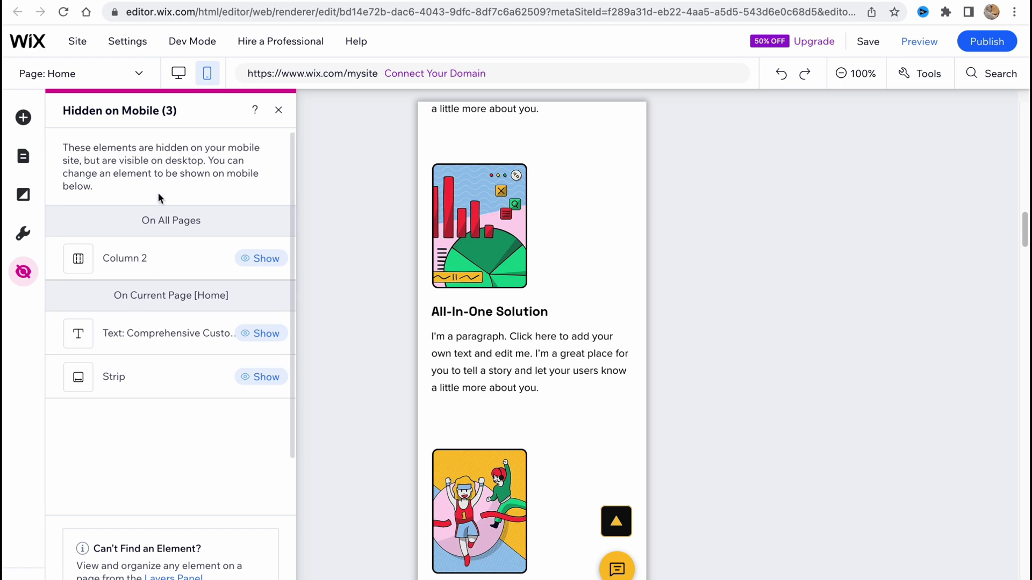
pyautogui.click(260, 376)
pyautogui.click(262, 334)
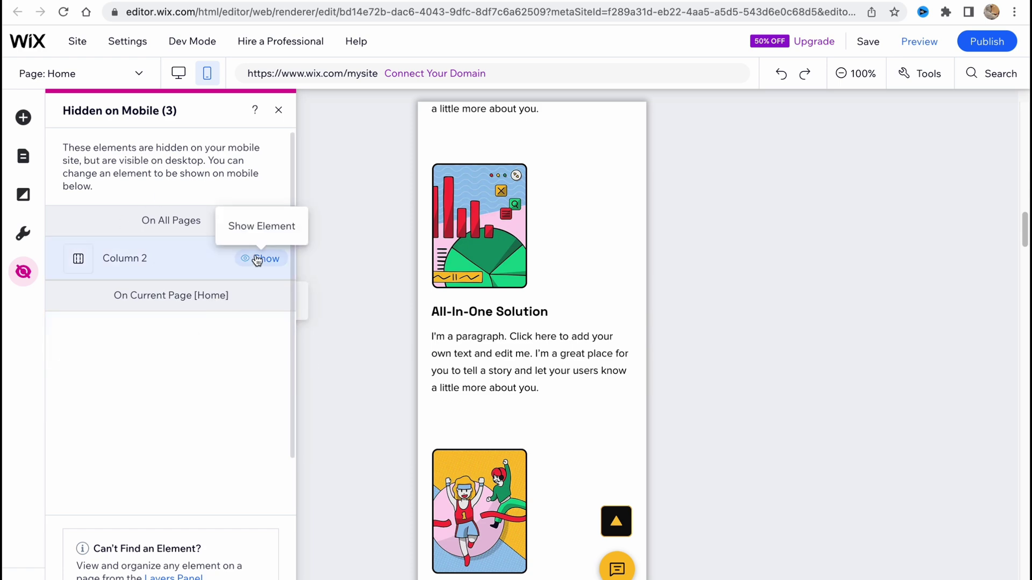
pyautogui.click(257, 259)
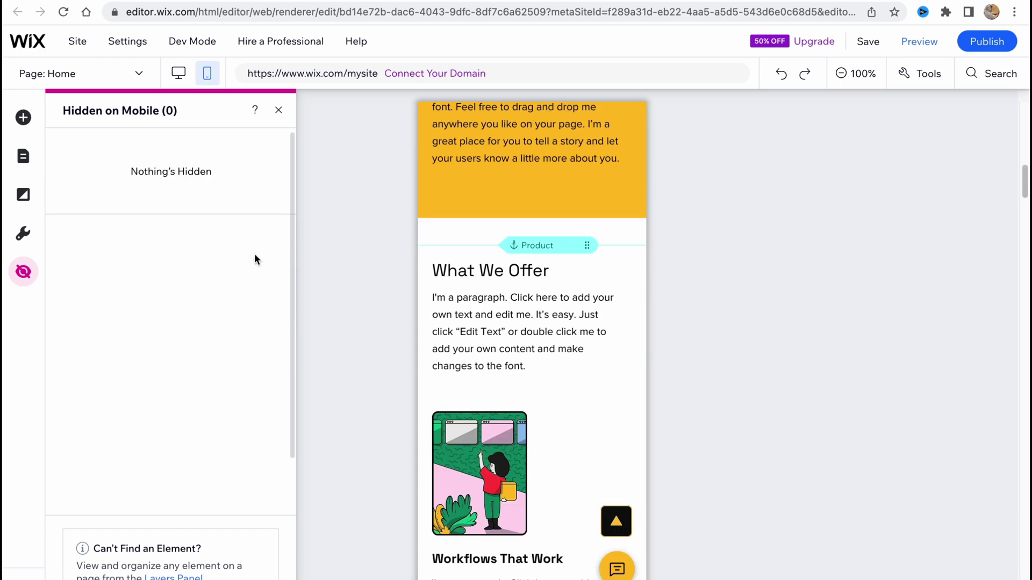